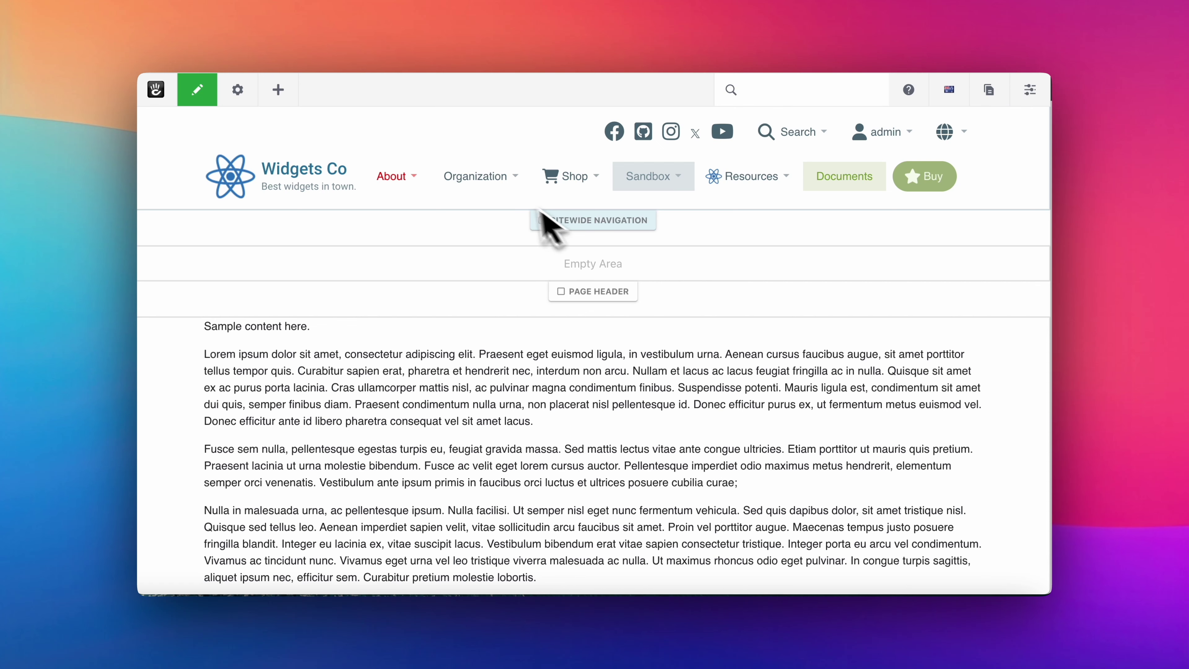
Open the Mega Menu block's advanced settings and examine the Page Link URL Format options
{"action": "left_click", "coordinate": [485, 211]}
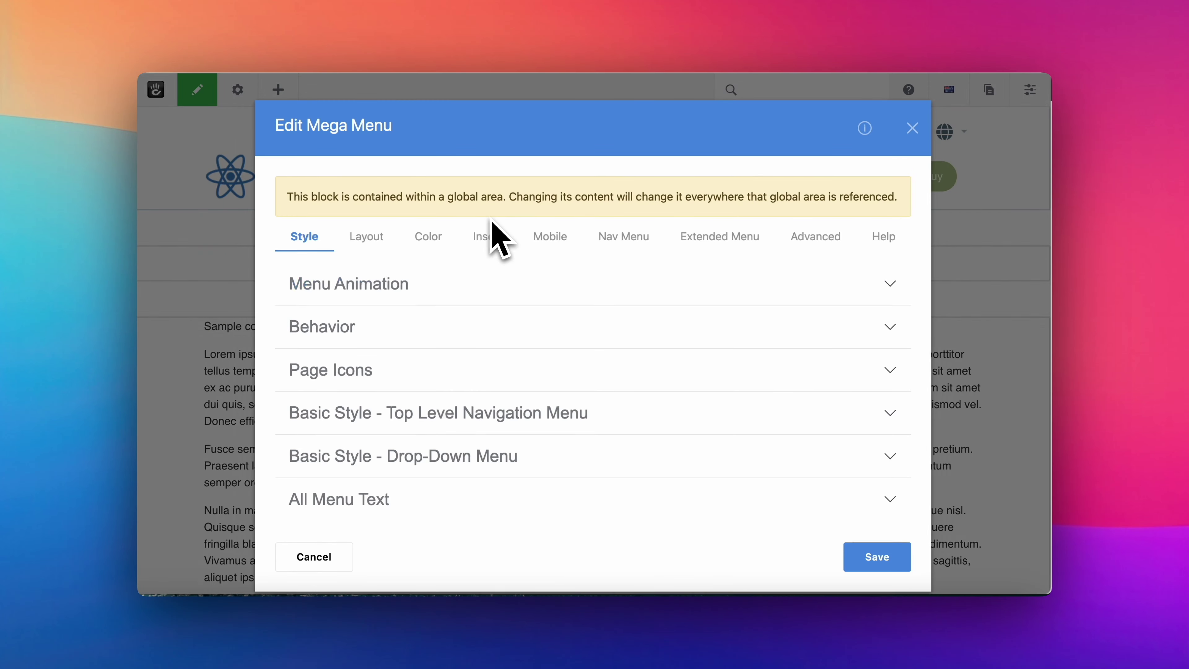
{"action": "left_click", "coordinate": [806, 238]}
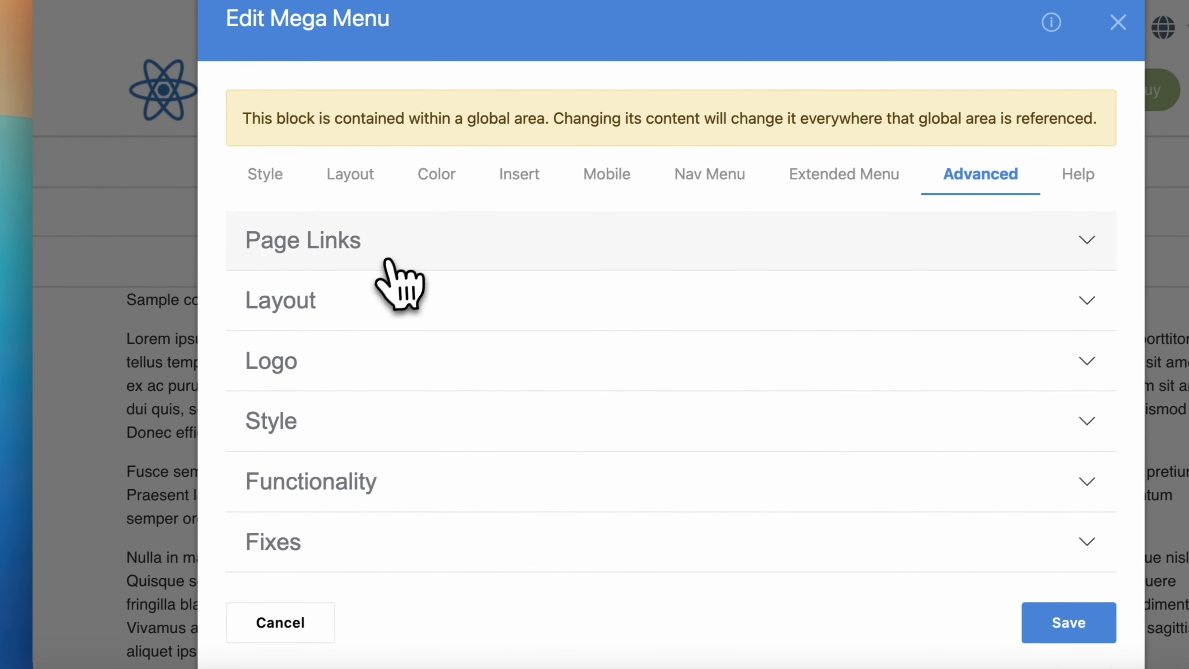
{"action": "left_click", "coordinate": [388, 259]}
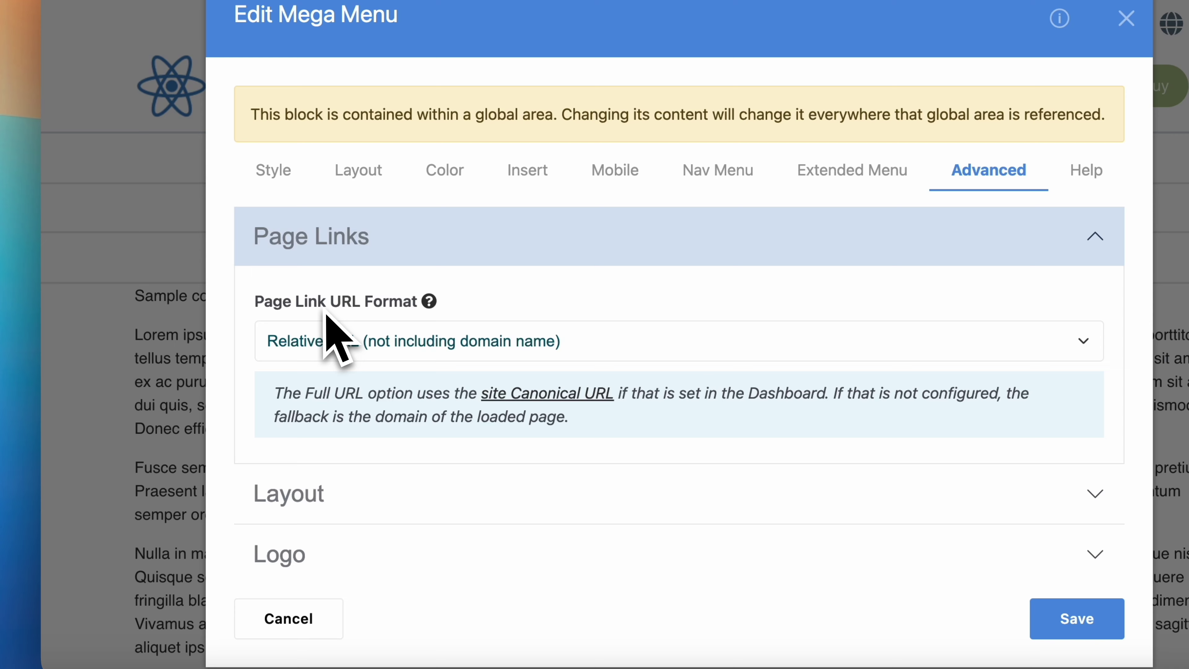
{"action": "left_click", "coordinate": [363, 352]}
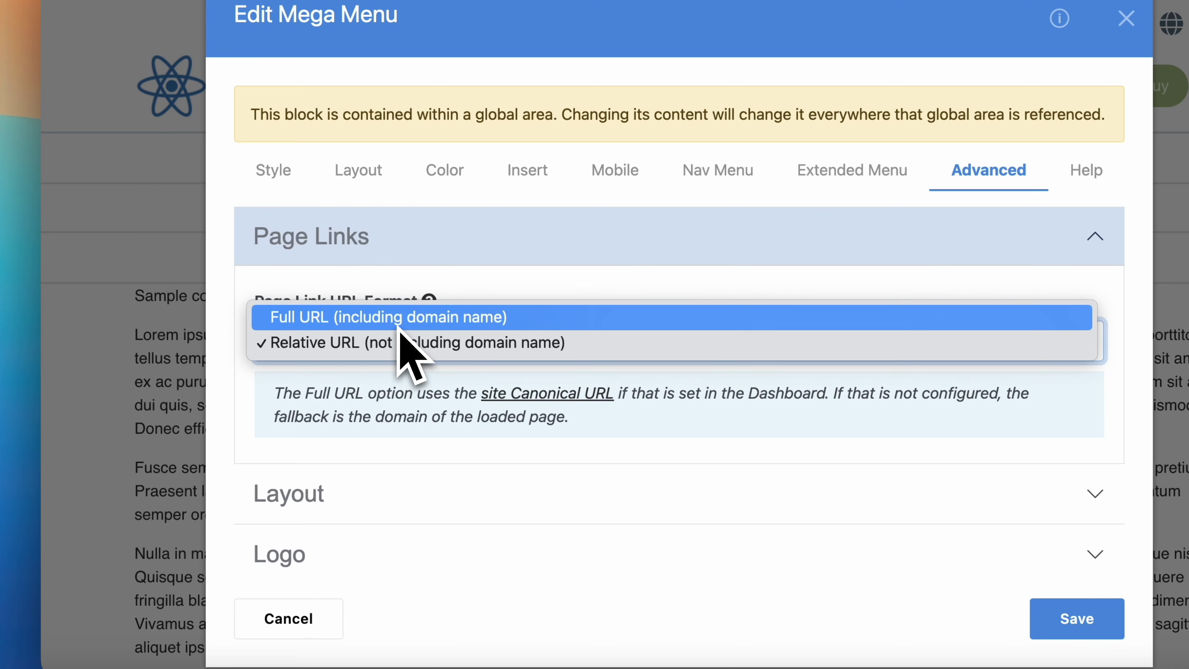
{"action": "left_click", "coordinate": [510, 293]}
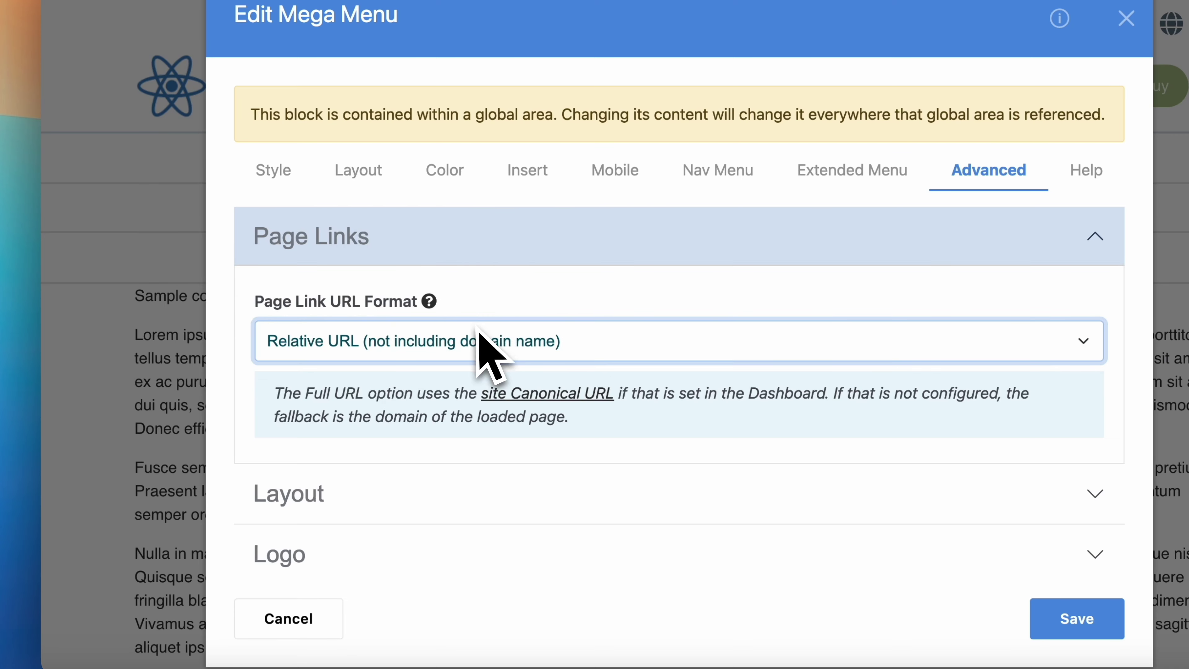
{"action": "left_click", "coordinate": [469, 344]}
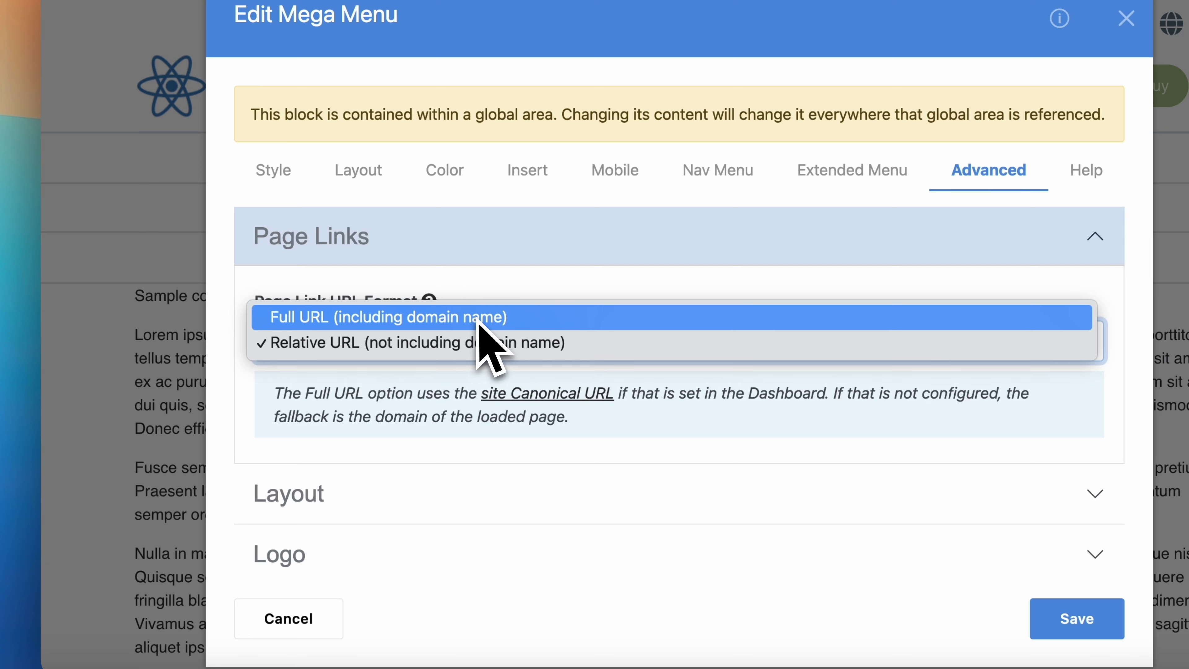
{"action": "left_click", "coordinate": [509, 304]}
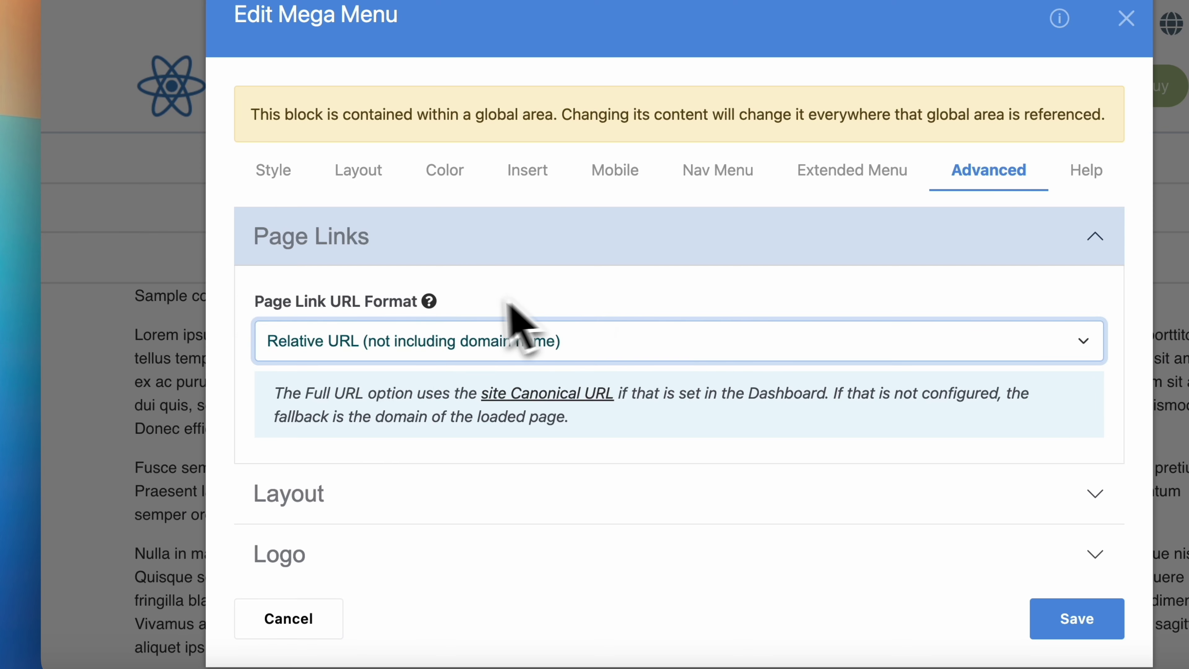
{"action": "mouse_move", "coordinate": [432, 304]}
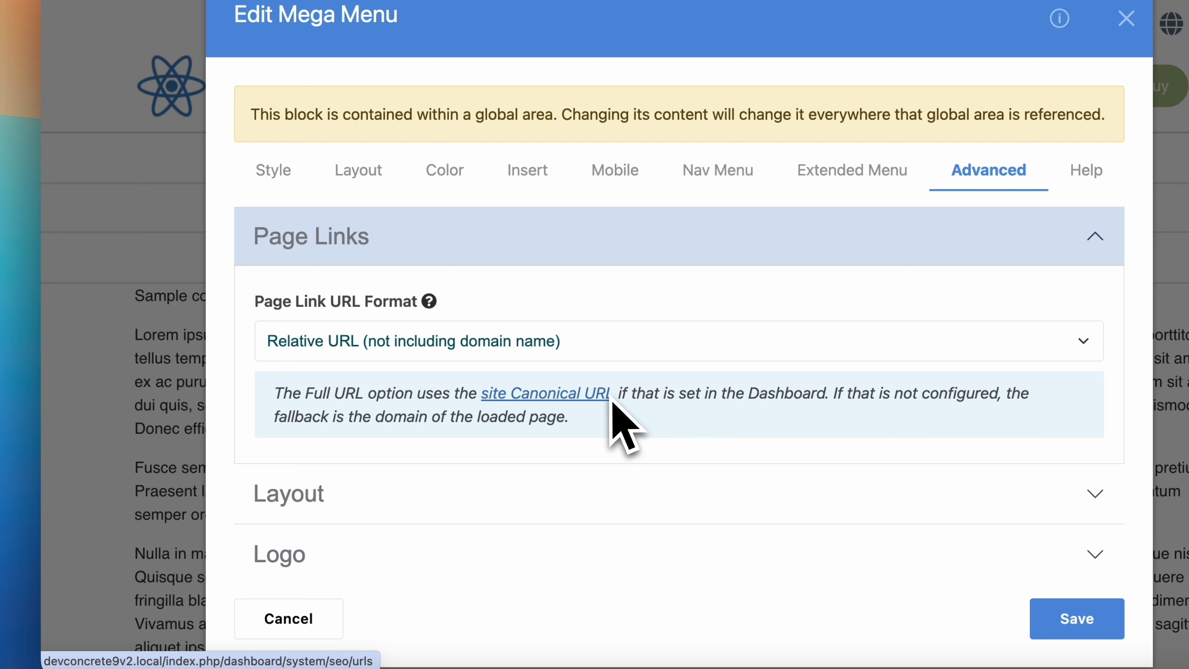
{"action": "left_click", "coordinate": [554, 248]}
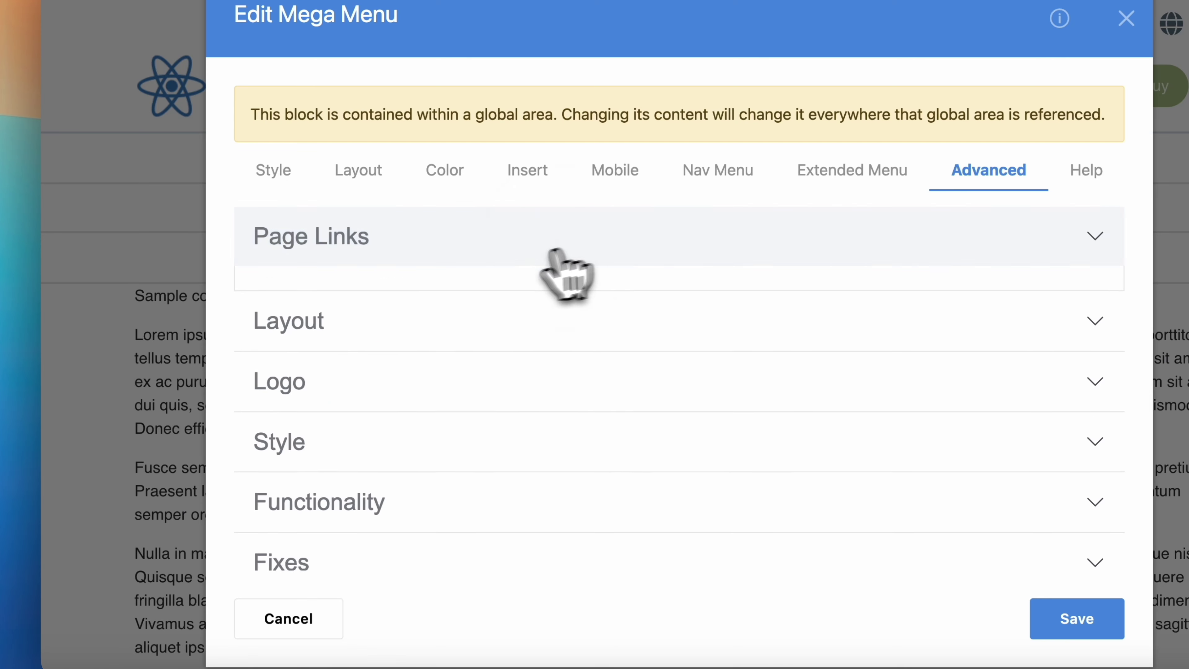
Examine the advanced layout settings, including the Drop-Down Column Width & Alignment help text and options
{"action": "left_click", "coordinate": [370, 300]}
{"action": "scroll", "coordinate": [389, 356], "scroll_direction": "down", "scroll_amount": 4}
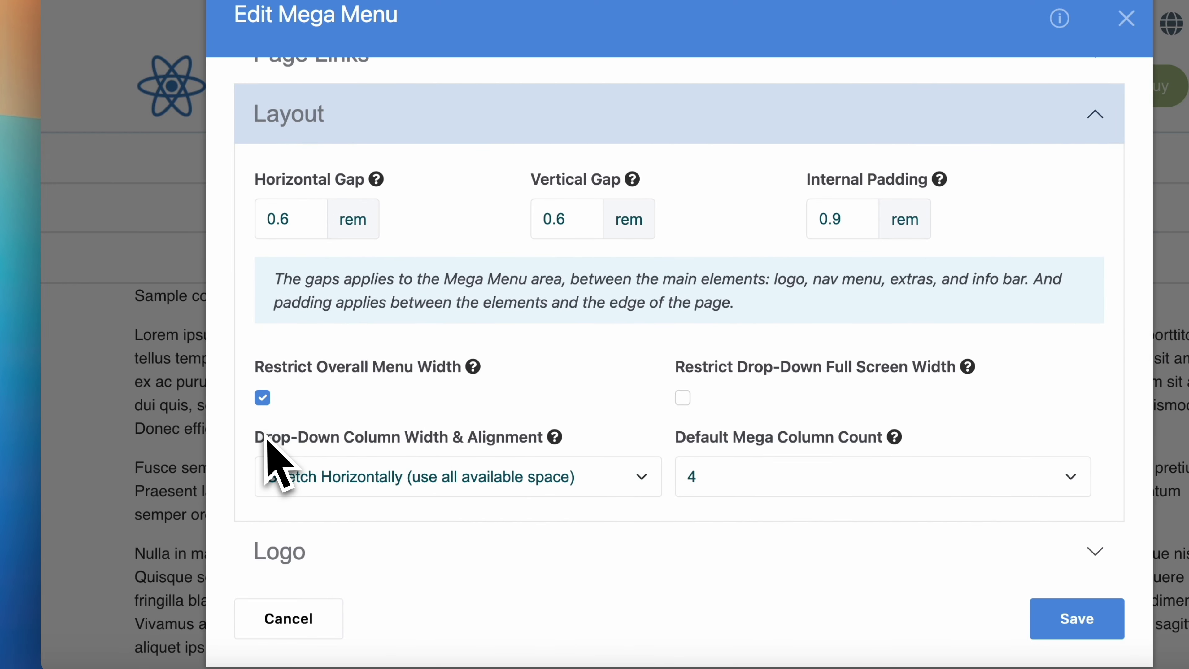
{"action": "left_click_drag", "start_coordinate": [257, 438], "coordinate": [539, 454]}
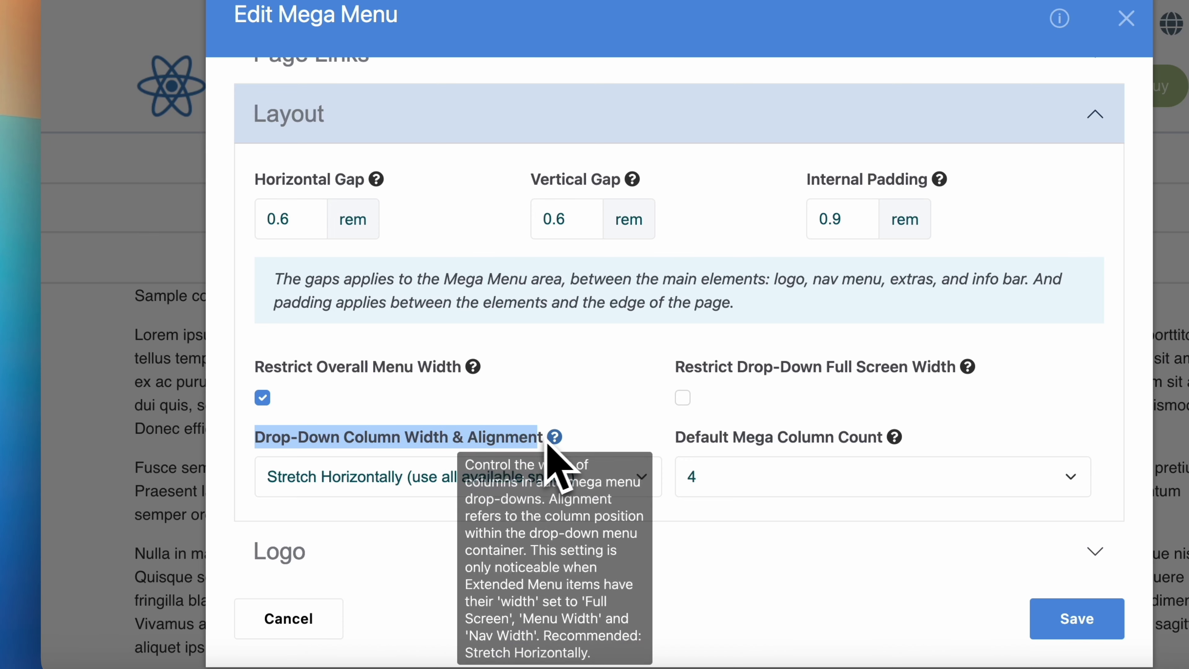
{"action": "left_click", "coordinate": [581, 443]}
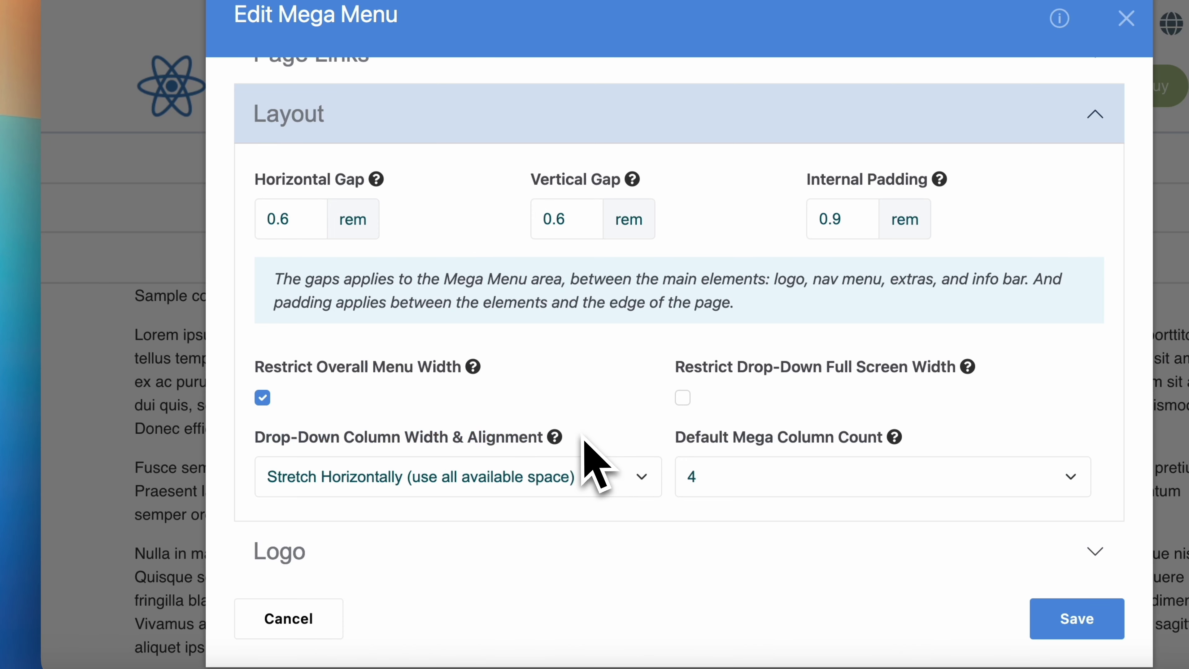
{"action": "scroll", "coordinate": [586, 438], "scroll_direction": "down", "scroll_amount": 1}
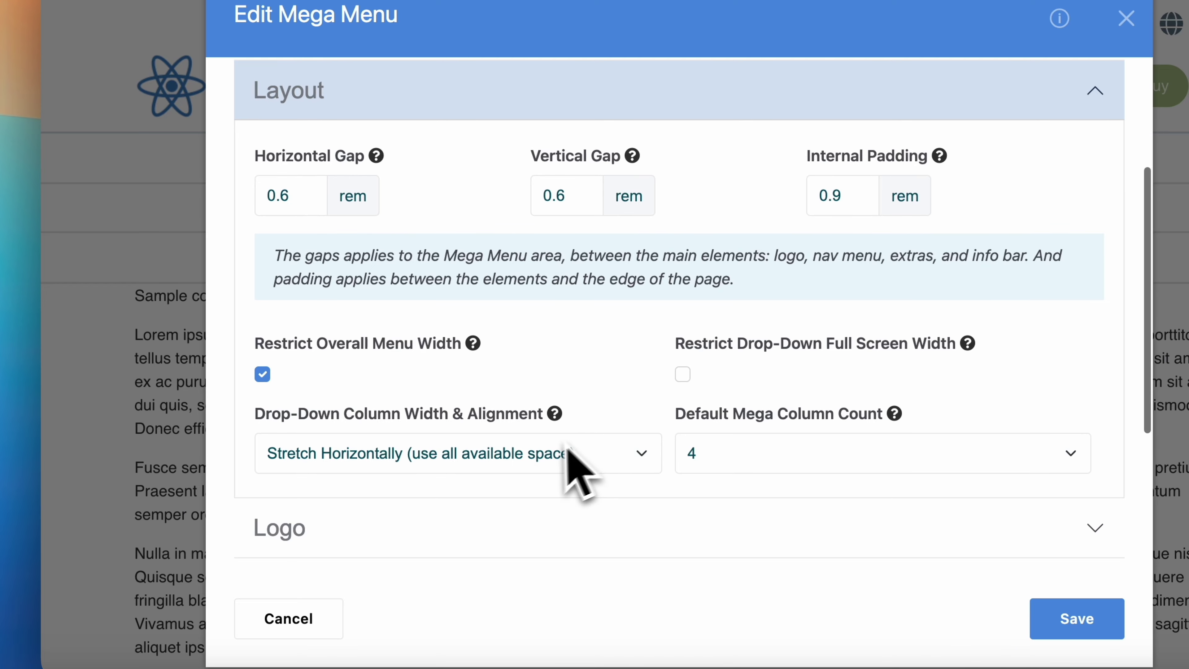
{"action": "left_click", "coordinate": [379, 461]}
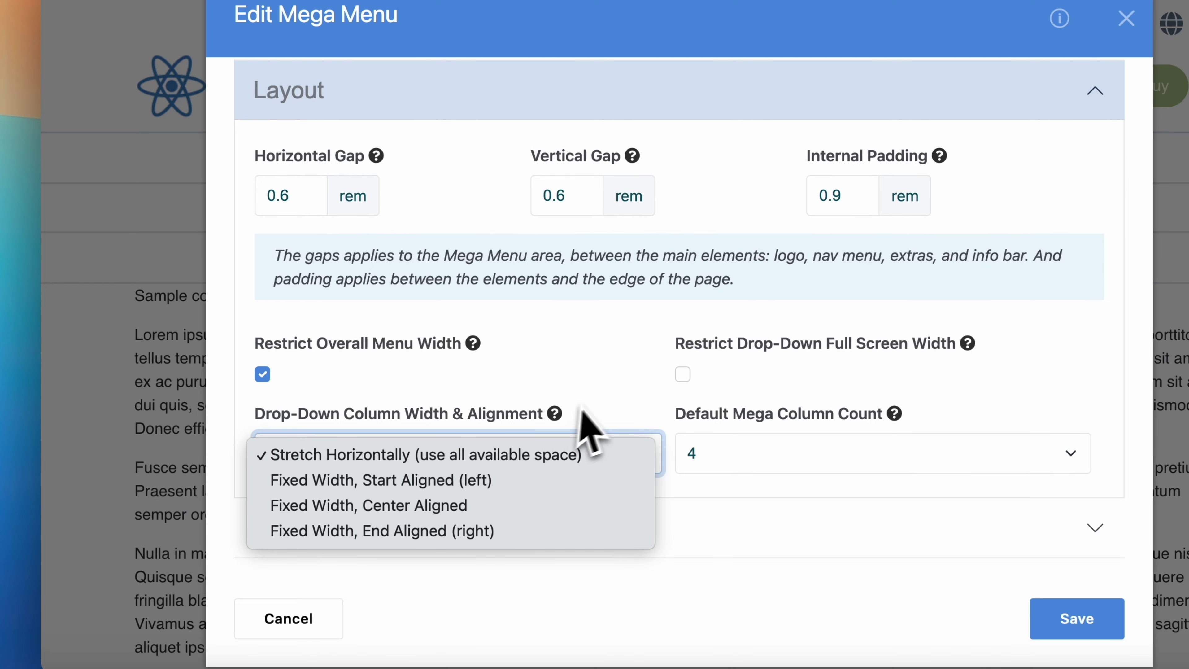
{"action": "left_click", "coordinate": [579, 425]}
{"action": "scroll", "coordinate": [605, 425], "scroll_direction": "up", "scroll_amount": 6}
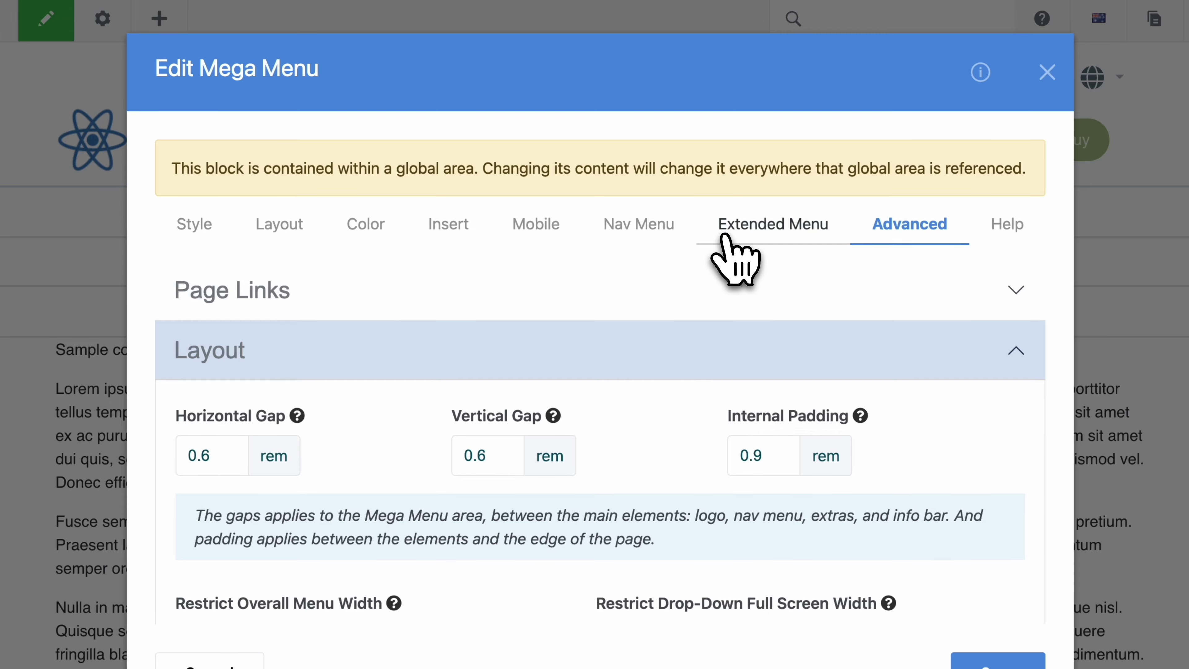
Set the Organization extended menu's width to Full Nav Width, save the block and view its drop-down on the page
{"action": "left_click", "coordinate": [665, 216]}
{"action": "scroll", "coordinate": [702, 394], "scroll_direction": "down", "scroll_amount": 3}
{"action": "scroll", "coordinate": [680, 417], "scroll_direction": "down", "scroll_amount": 8}
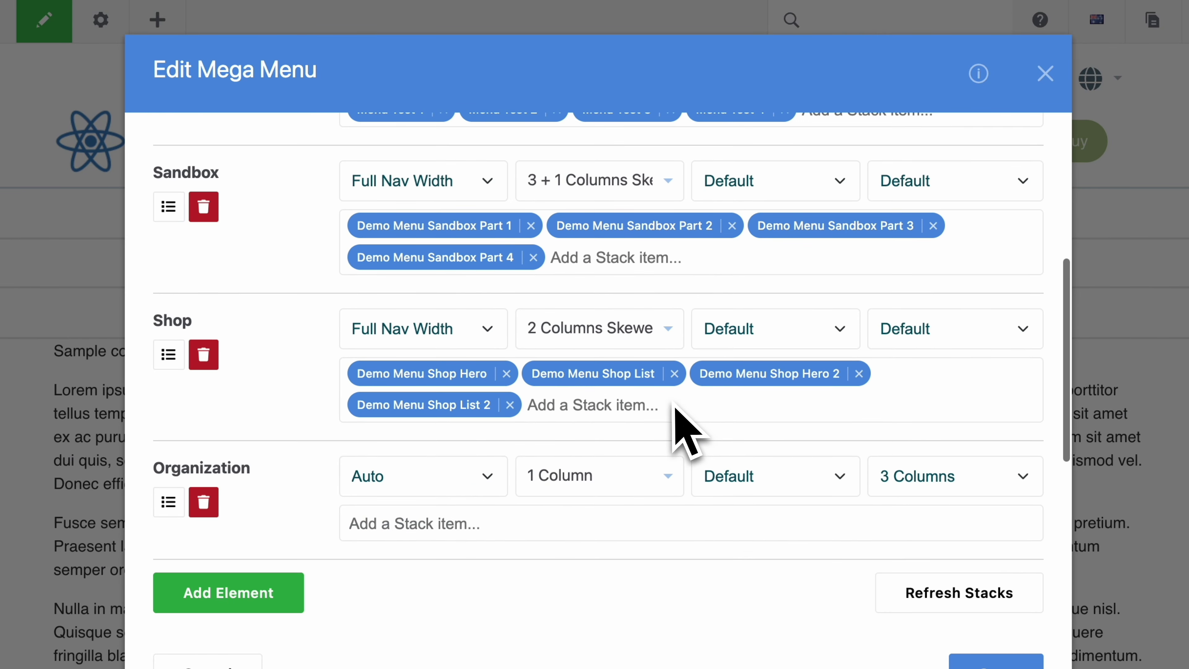
{"action": "left_click", "coordinate": [381, 333]}
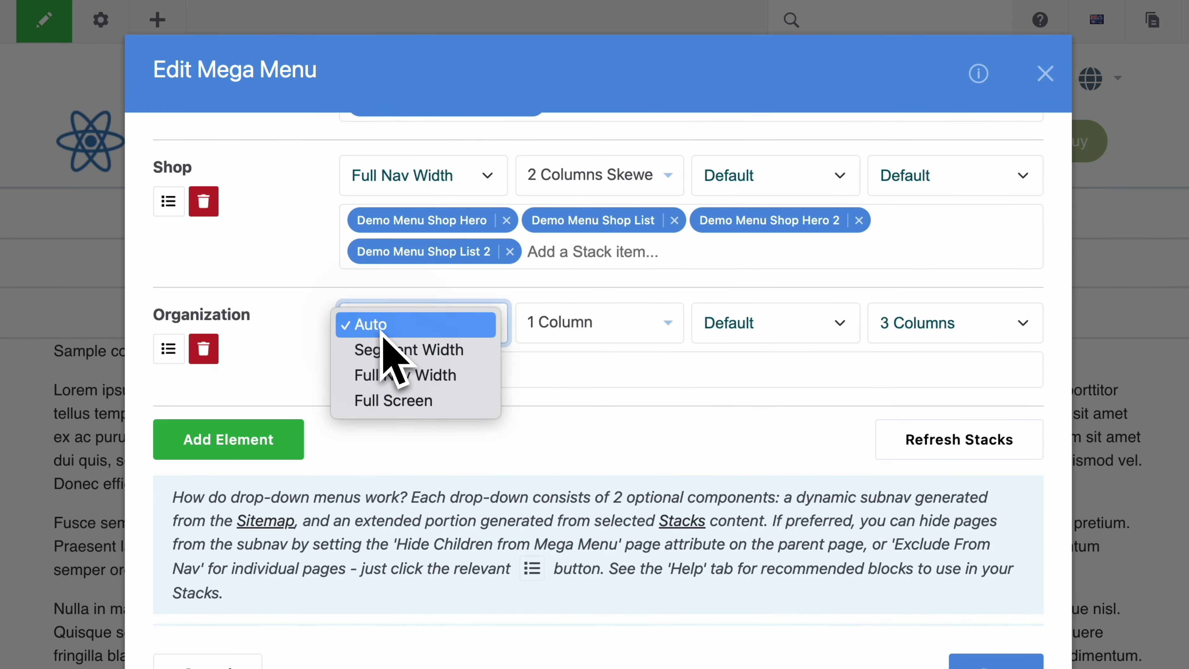
{"action": "left_click", "coordinate": [398, 377]}
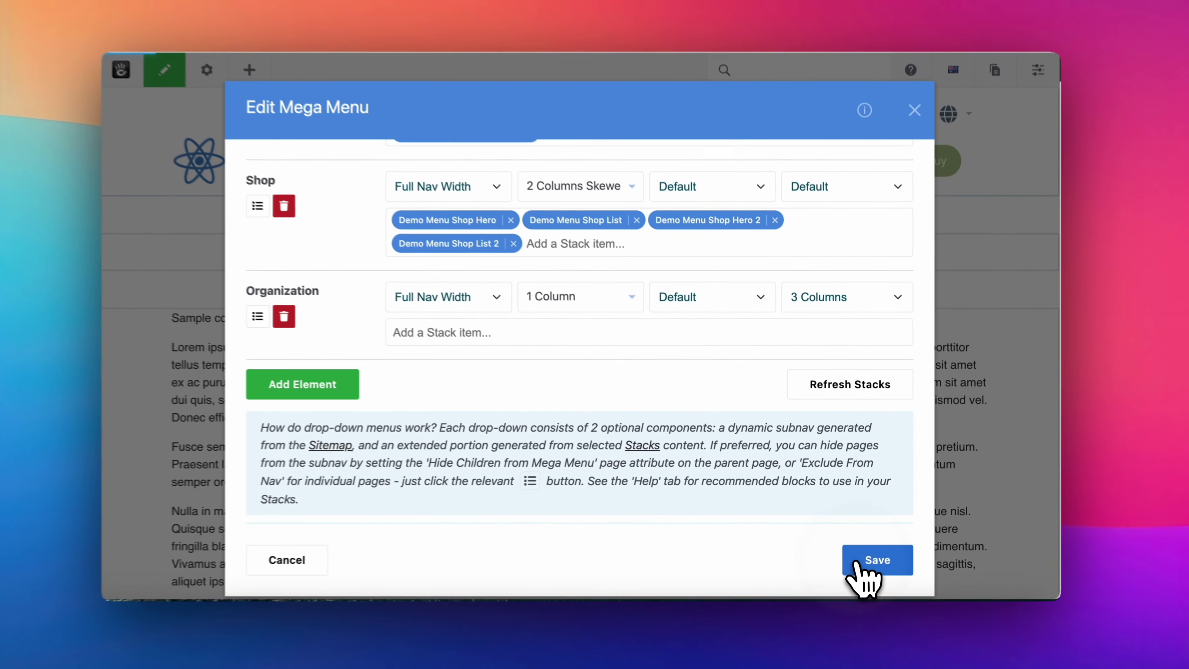
{"action": "left_click", "coordinate": [882, 582]}
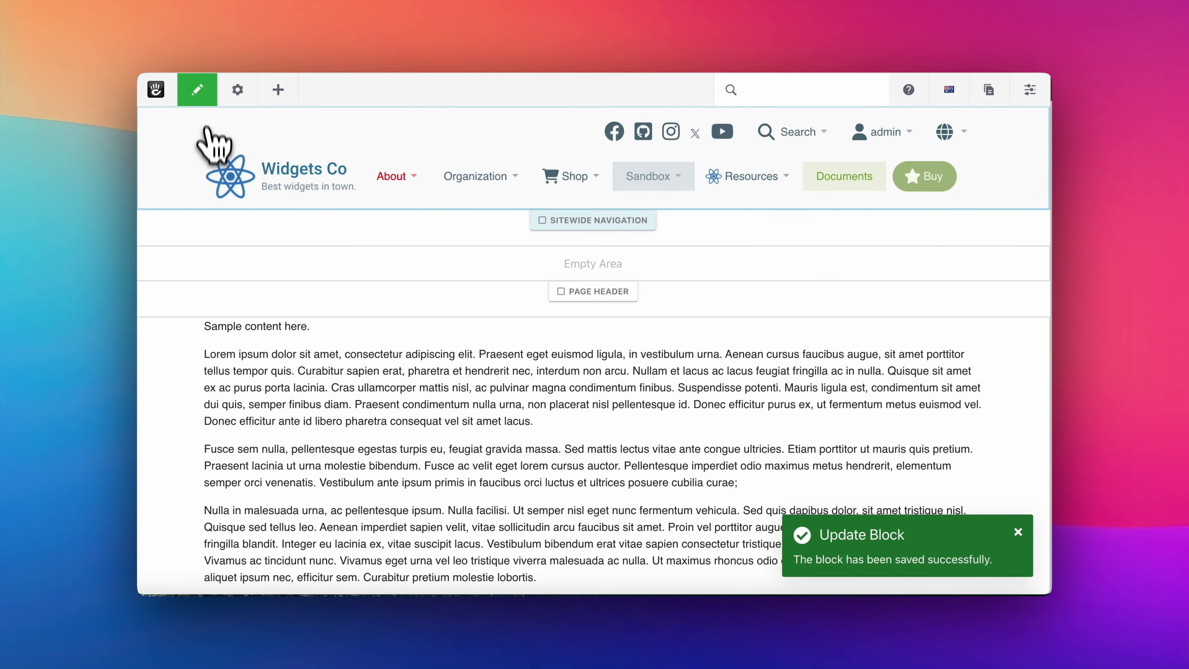
{"action": "left_click", "coordinate": [200, 94]}
{"action": "left_click", "coordinate": [477, 177]}
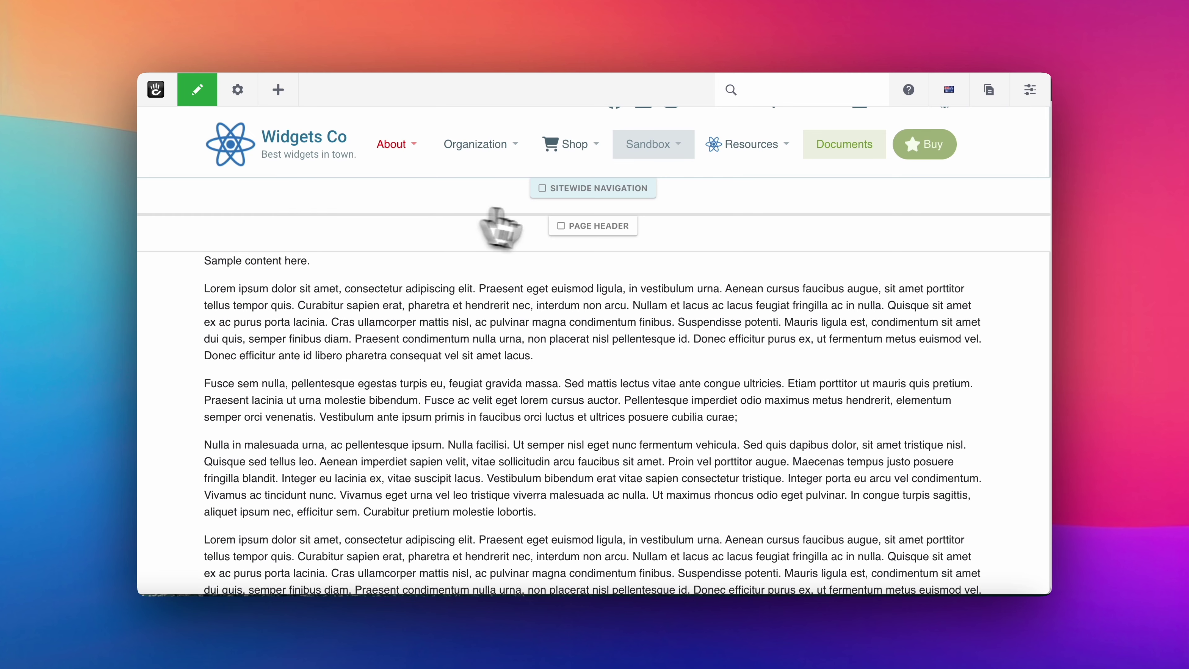
Set the Mega Menu's Drop-Down Column Width & Alignment to Fixed Width, Center Aligned, and check the drop-downs on the published page
{"action": "left_click", "coordinate": [529, 220]}
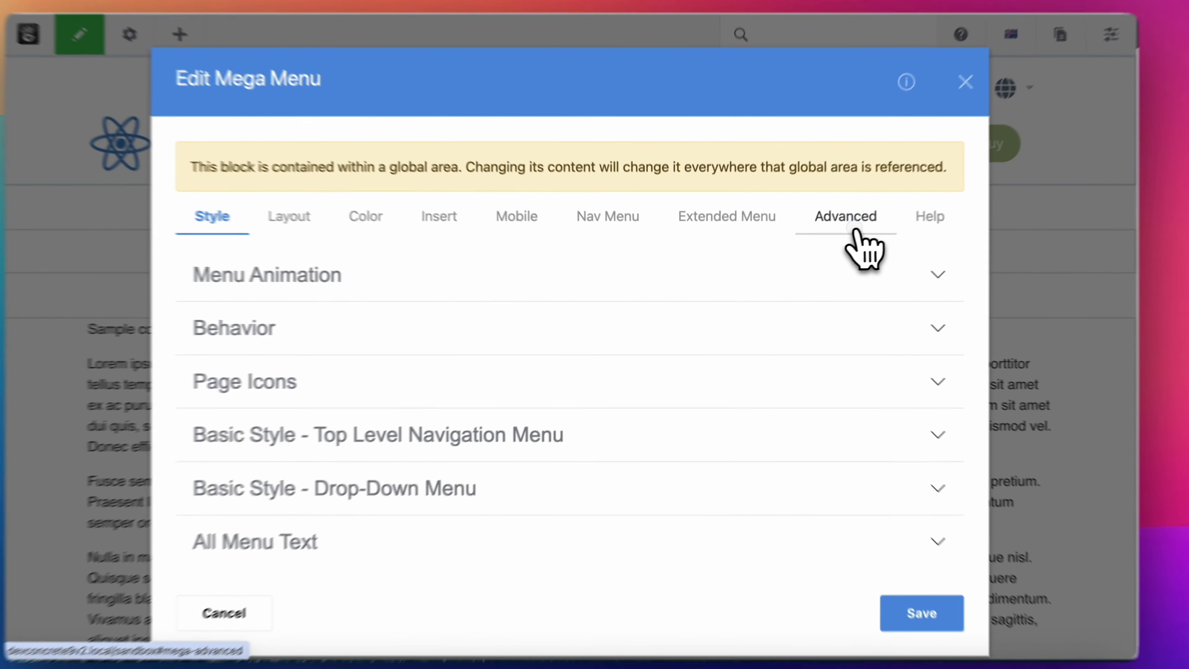
{"action": "left_click", "coordinate": [857, 231]}
{"action": "scroll", "coordinate": [438, 425], "scroll_direction": "down", "scroll_amount": 2}
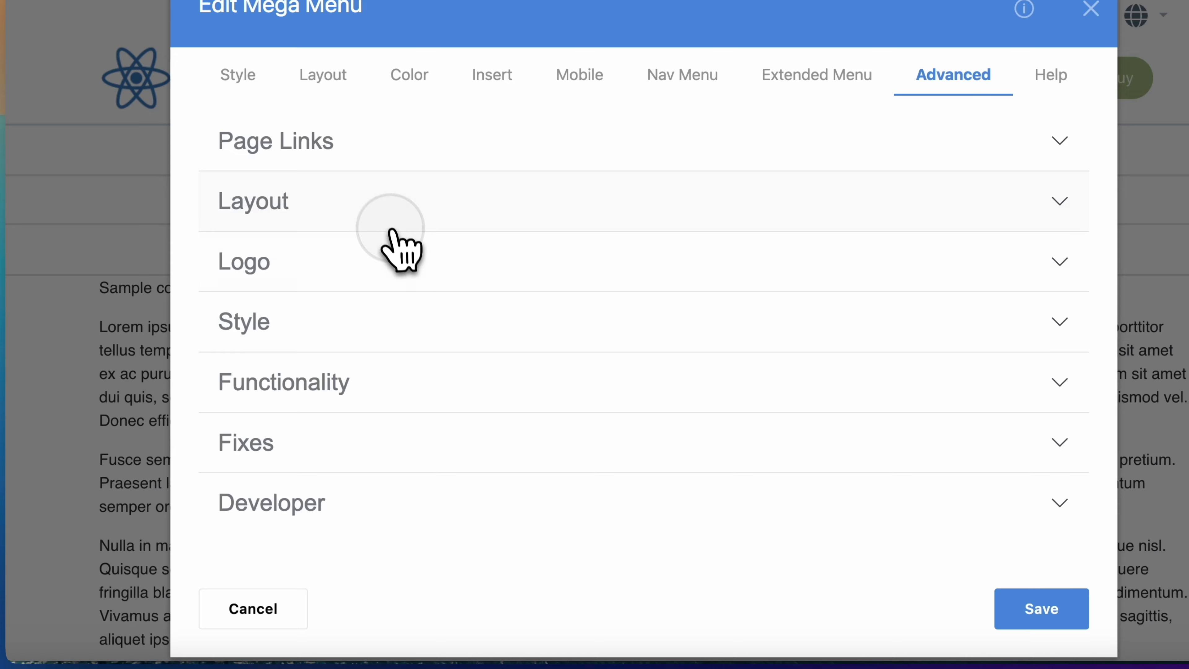
{"action": "left_click", "coordinate": [392, 229]}
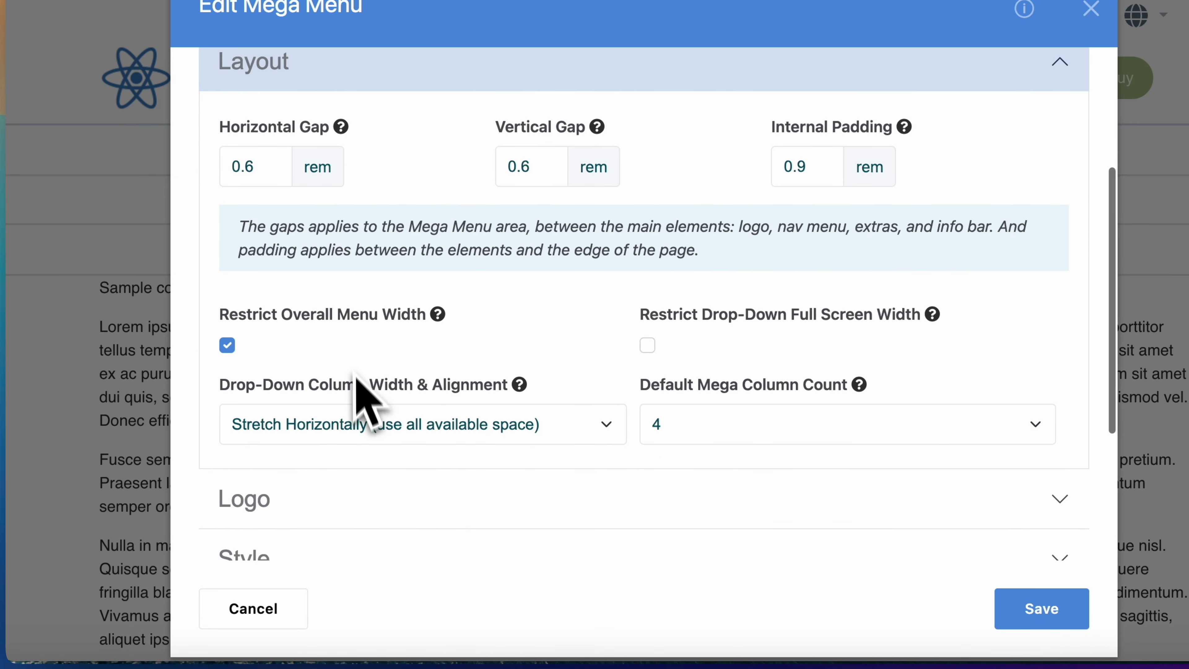
{"action": "left_click", "coordinate": [357, 421]}
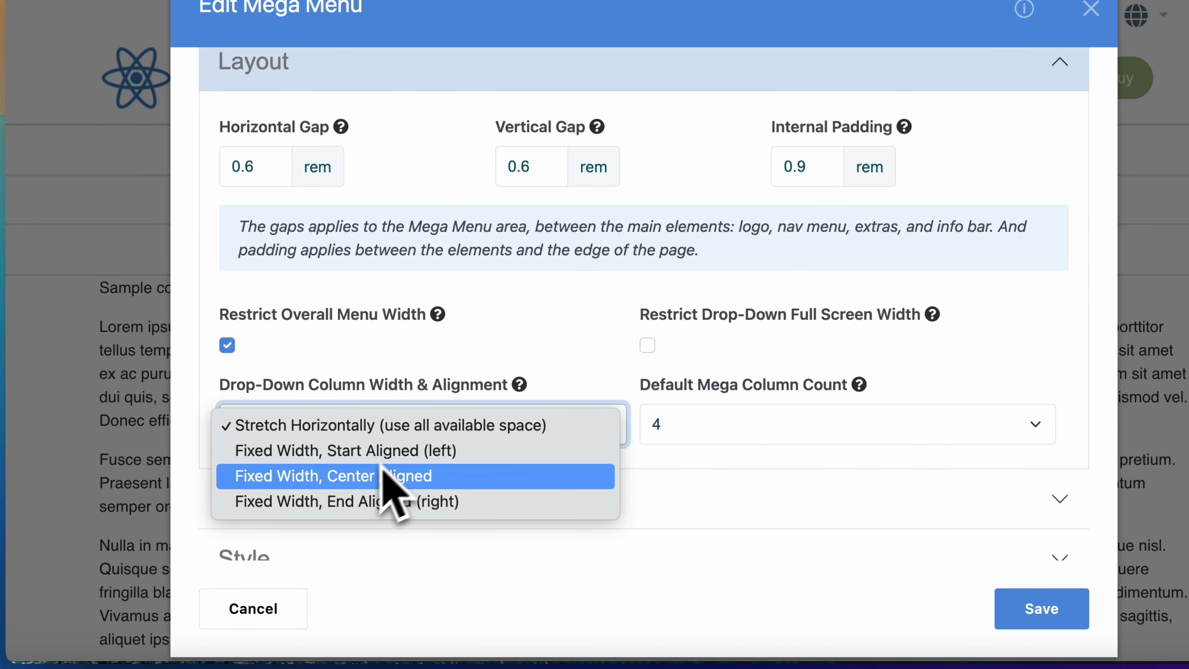
{"action": "left_click", "coordinate": [361, 477]}
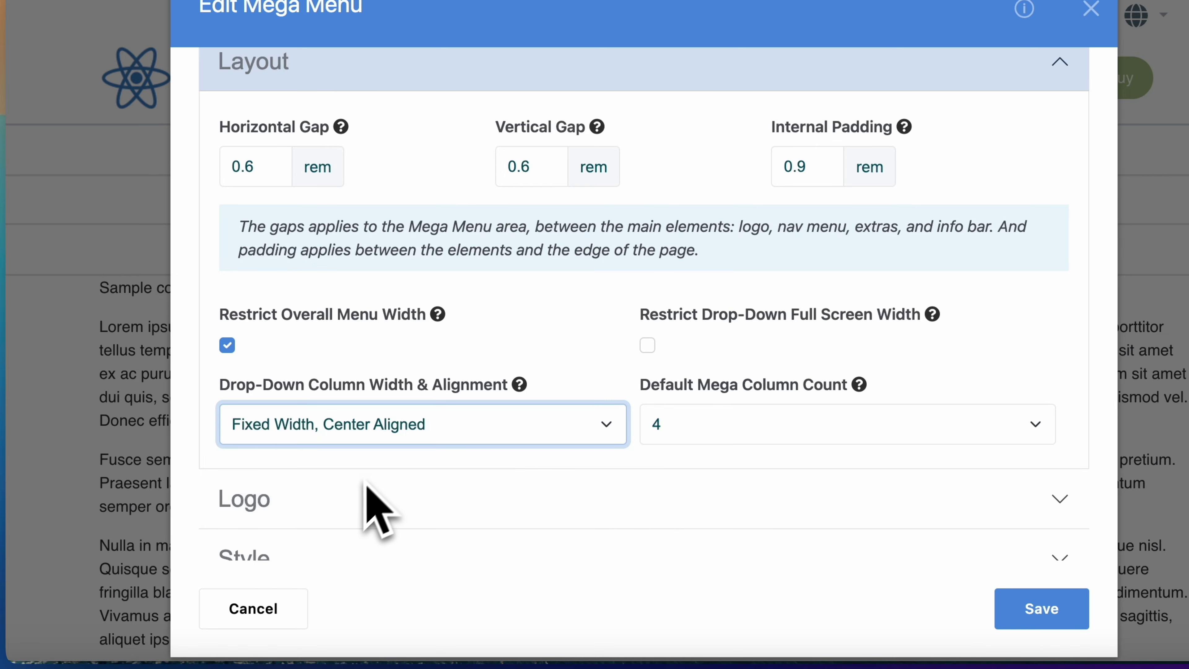
{"action": "left_click", "coordinate": [871, 559]}
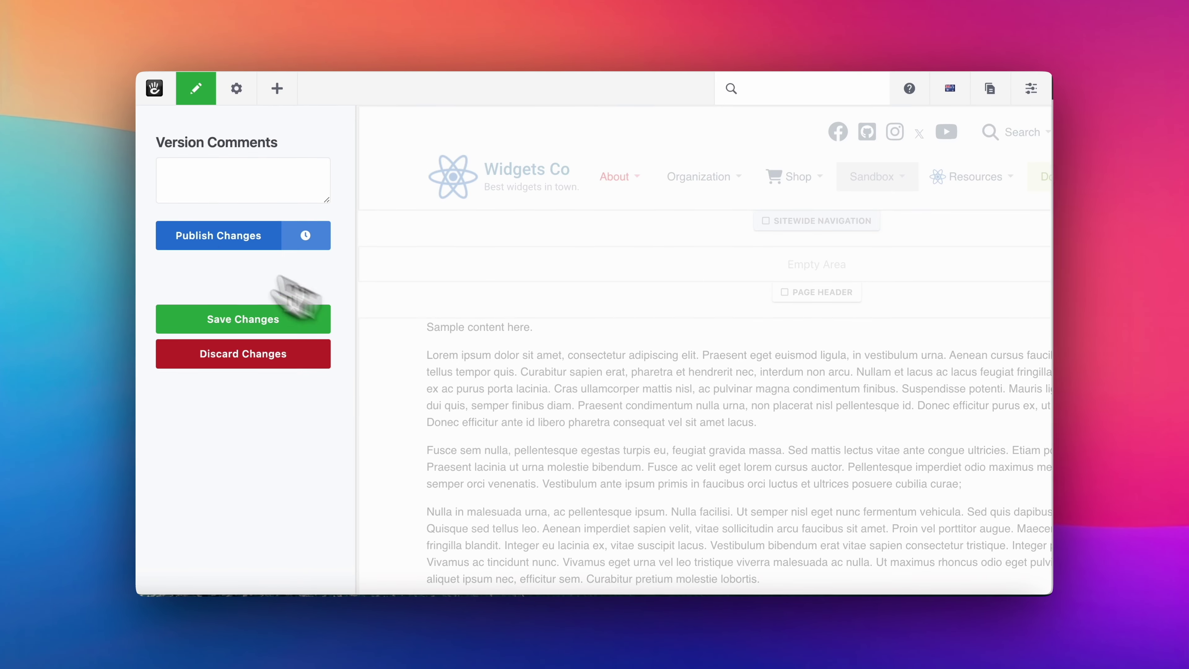
{"action": "left_click", "coordinate": [197, 234]}
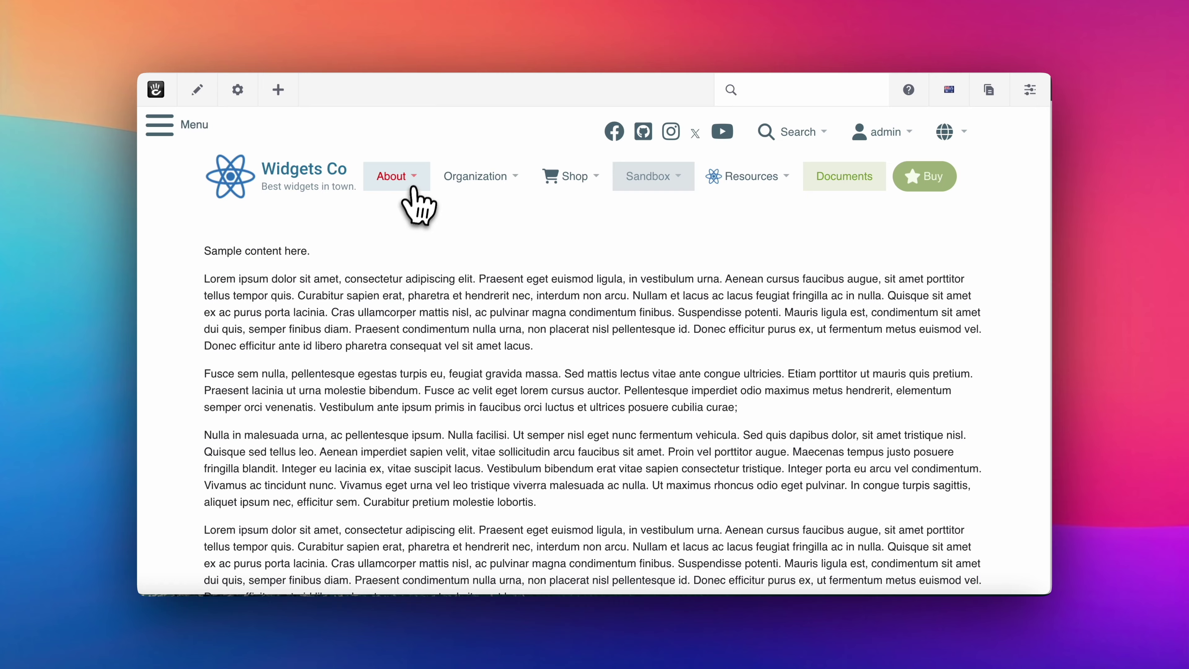
{"action": "mouse_move", "coordinate": [404, 185]}
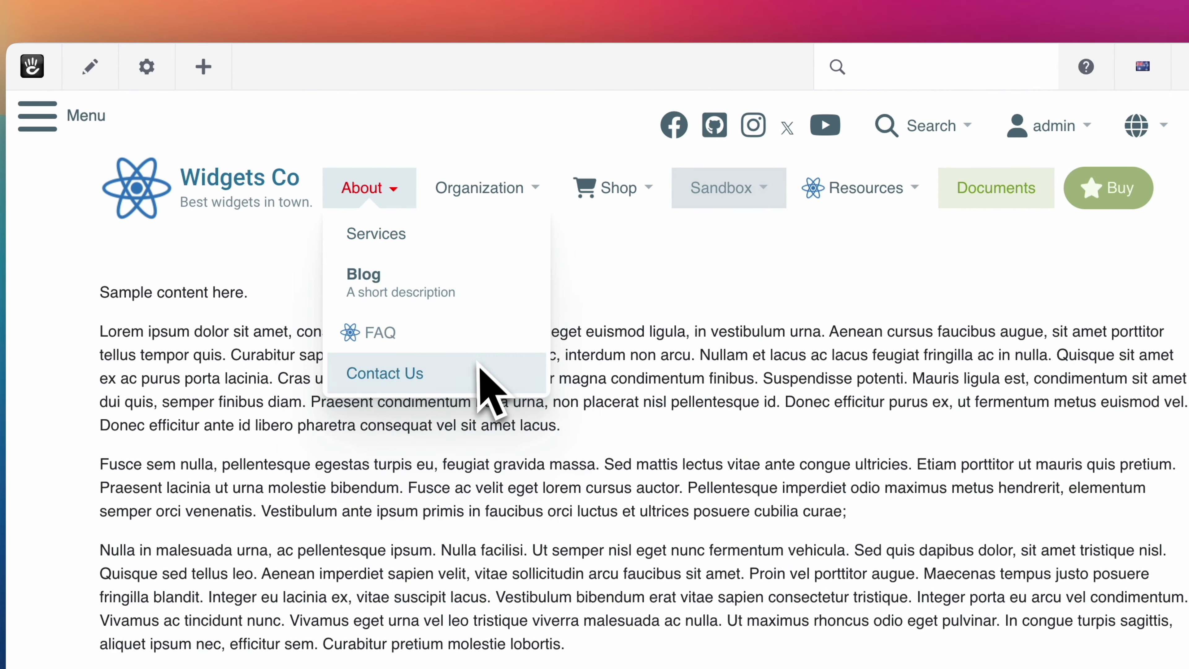
{"action": "mouse_move", "coordinate": [502, 188]}
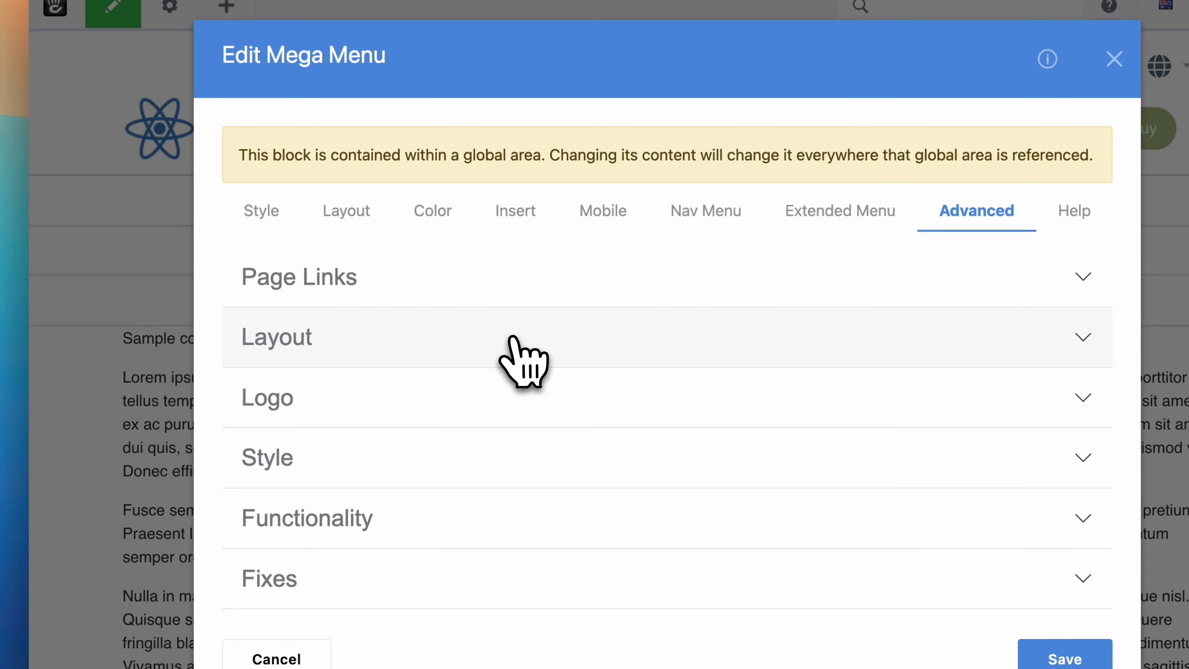
Set the logo's Vertical Position Offset to Up with 0.5 rem, and look through the Horizontal Position Offset options
{"action": "left_click", "coordinate": [421, 393]}
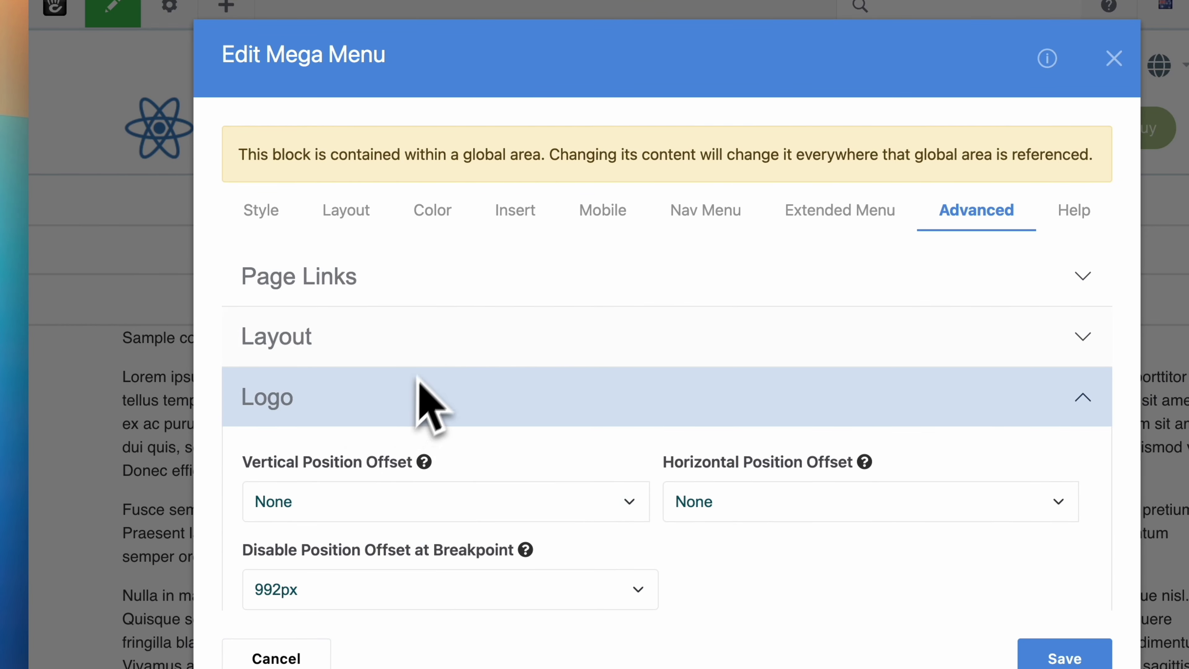
{"action": "scroll", "coordinate": [428, 375], "scroll_direction": "down", "scroll_amount": 3}
{"action": "scroll", "coordinate": [430, 361], "scroll_direction": "down", "scroll_amount": 1}
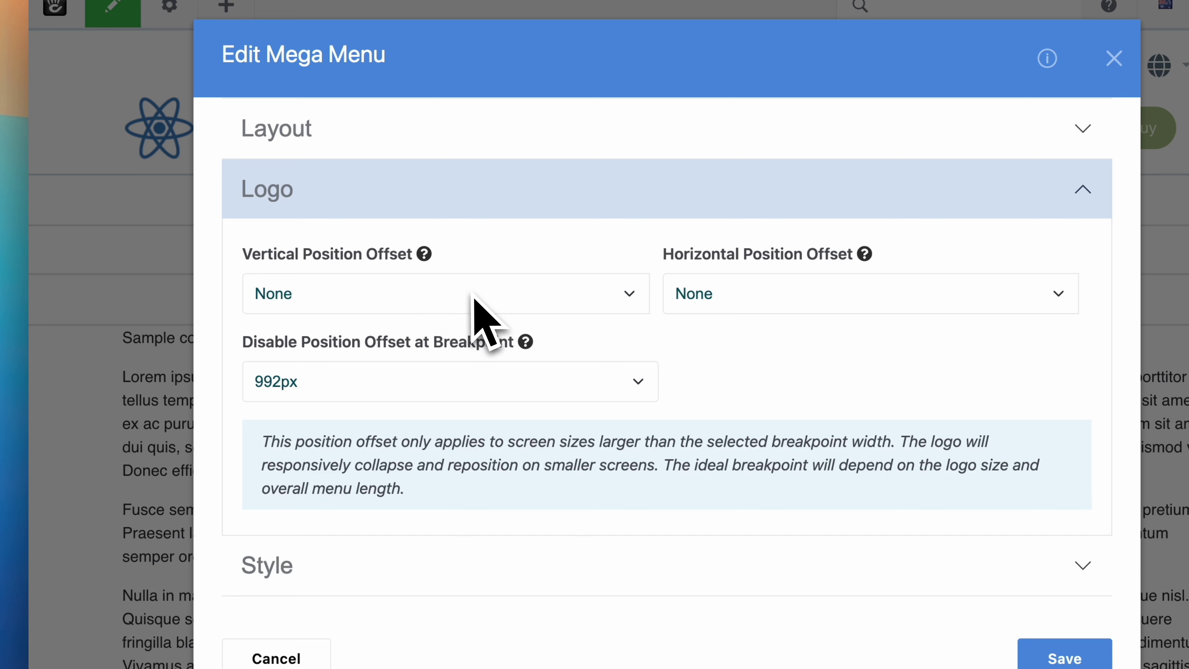
{"action": "left_click", "coordinate": [473, 308]}
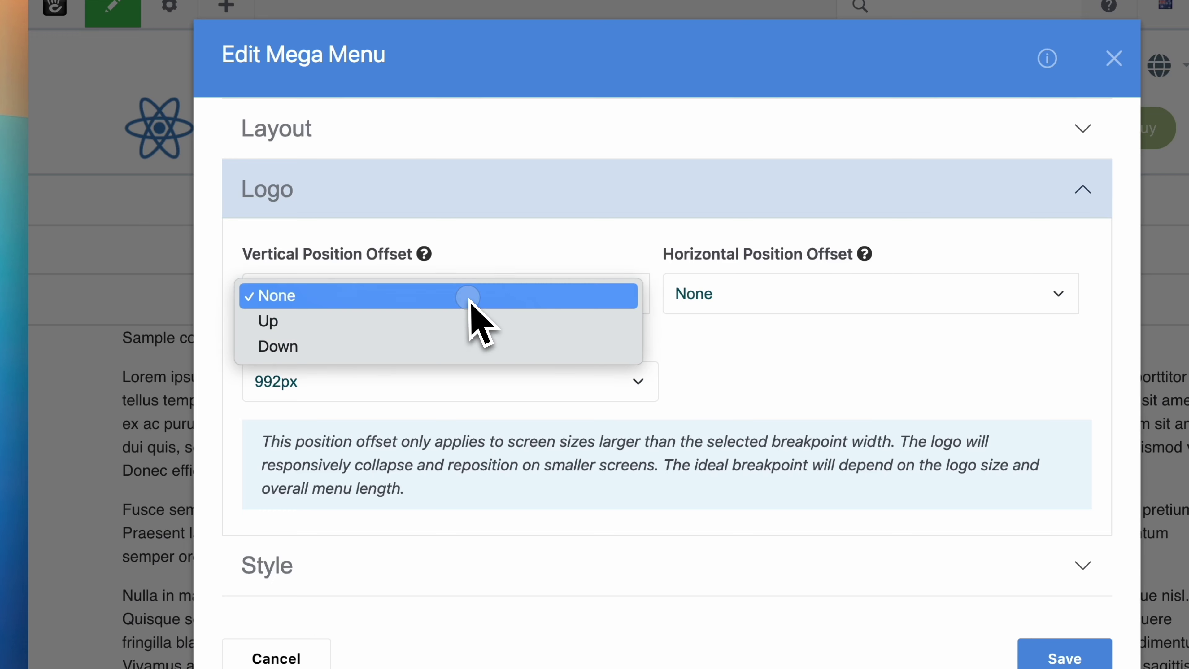
{"action": "key", "text": "Escape"}
{"action": "left_click", "coordinate": [562, 296]}
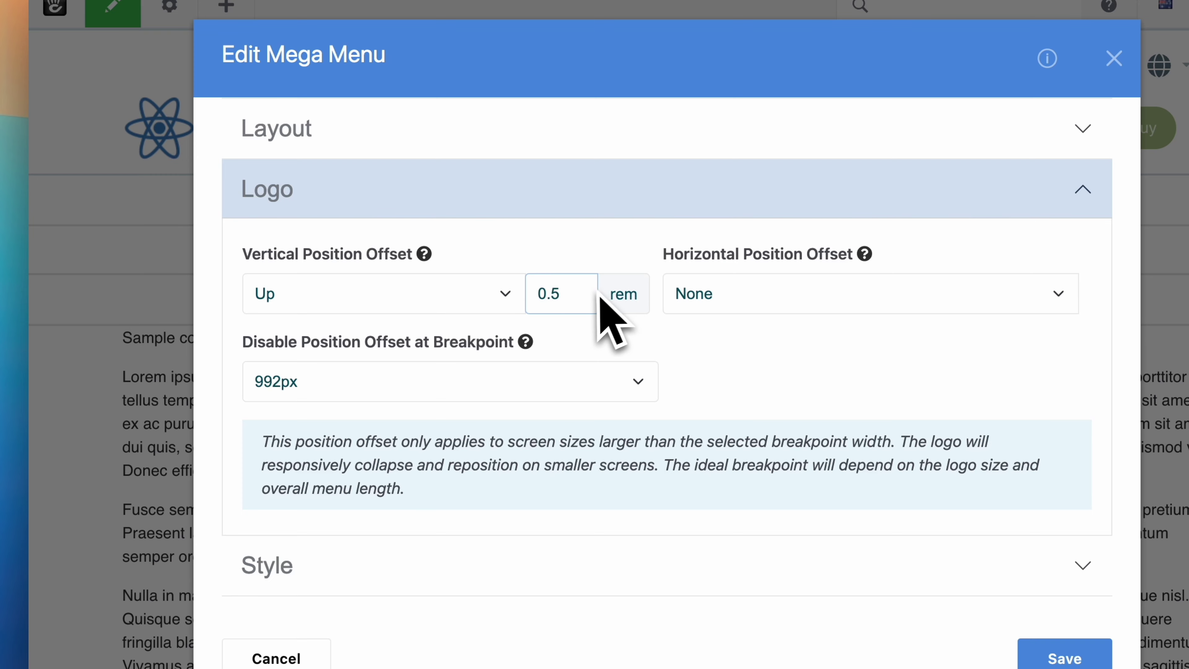
{"action": "left_click", "coordinate": [688, 300]}
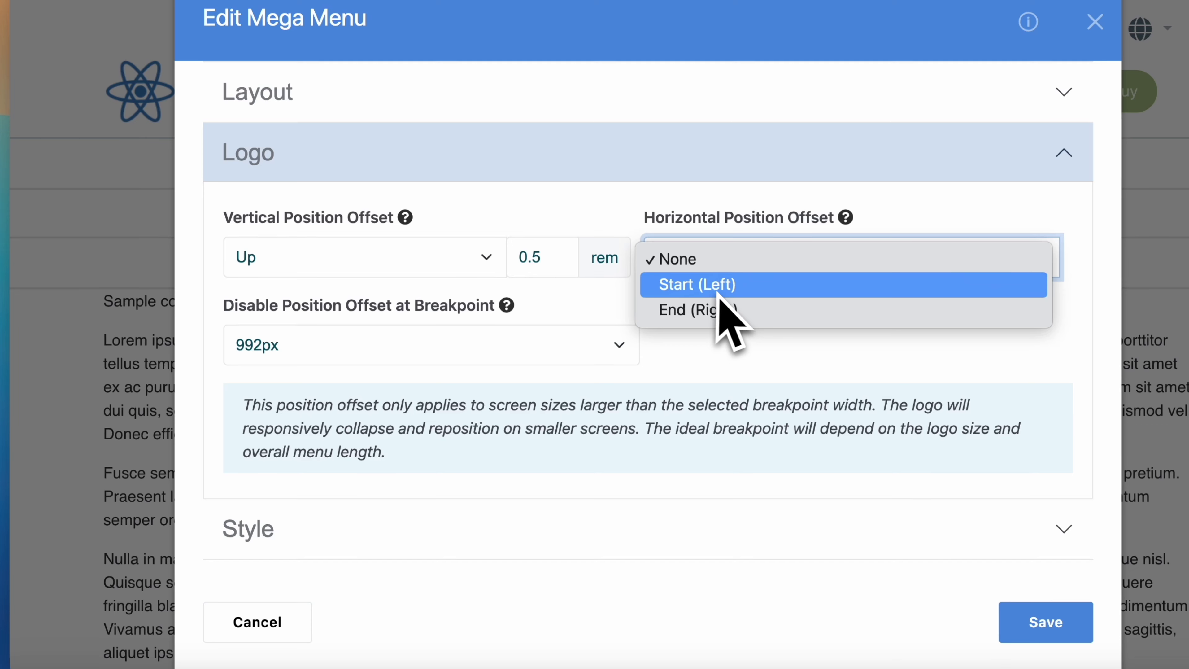
{"action": "left_click", "coordinate": [544, 302]}
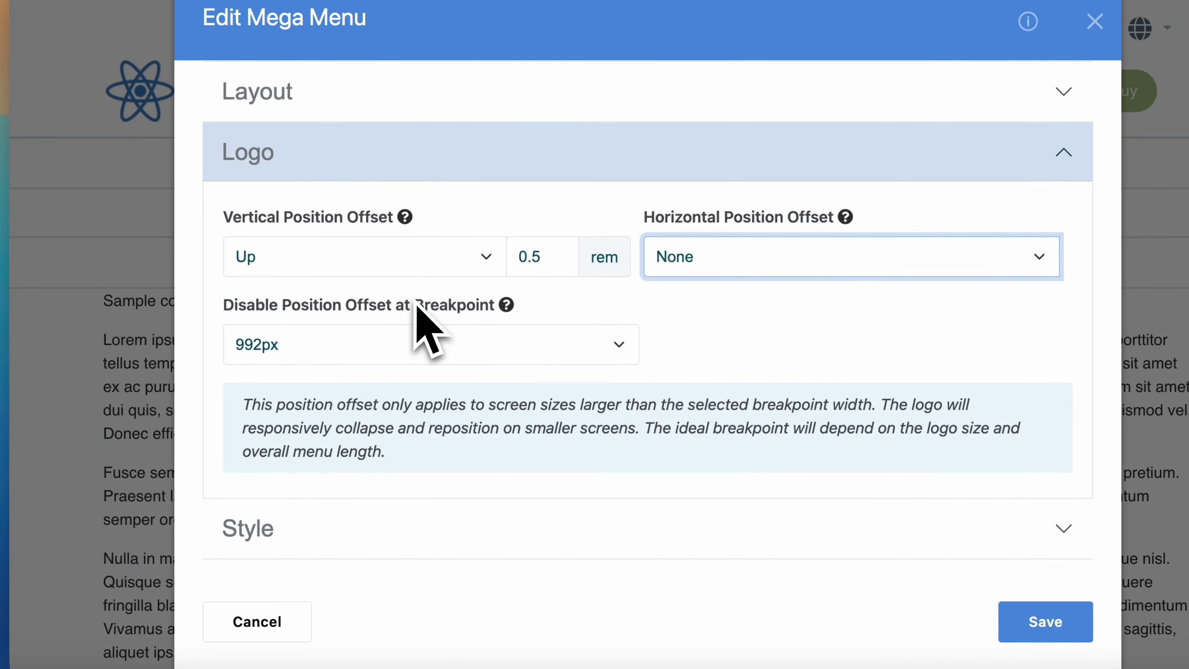
Examine the Disable Position Offset at Breakpoint options and the note on how the logo's offset applies to screen sizes
{"action": "left_click", "coordinate": [407, 338]}
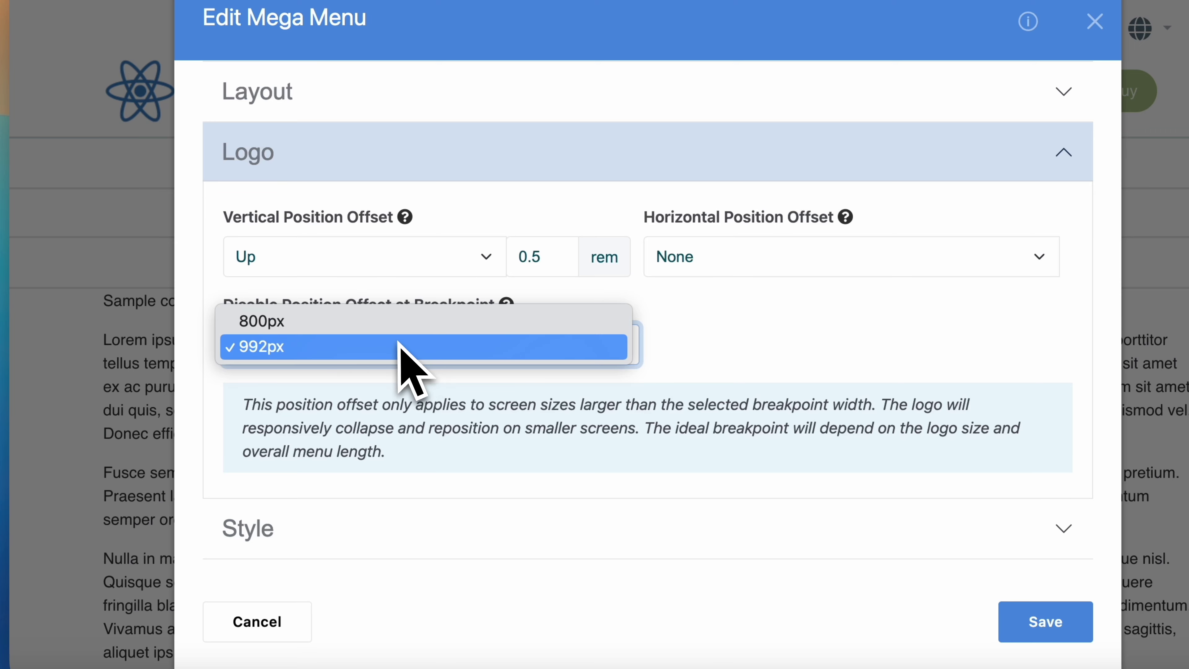
{"action": "left_click", "coordinate": [665, 340]}
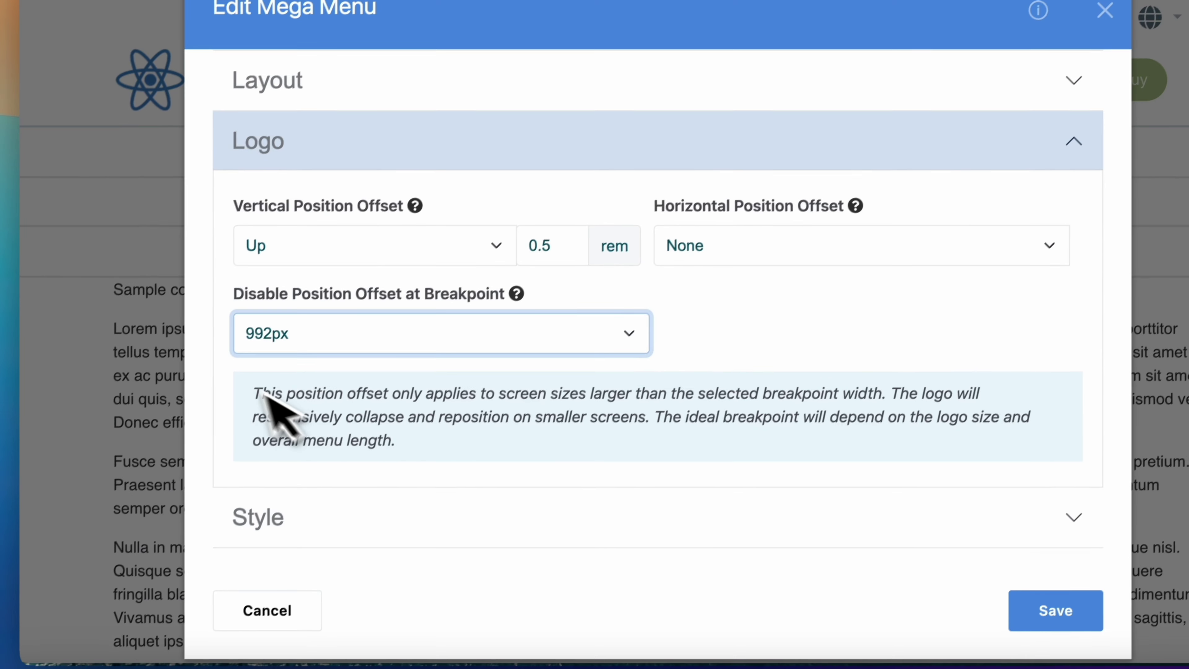
{"action": "left_click_drag", "start_coordinate": [242, 406], "coordinate": [415, 482]}
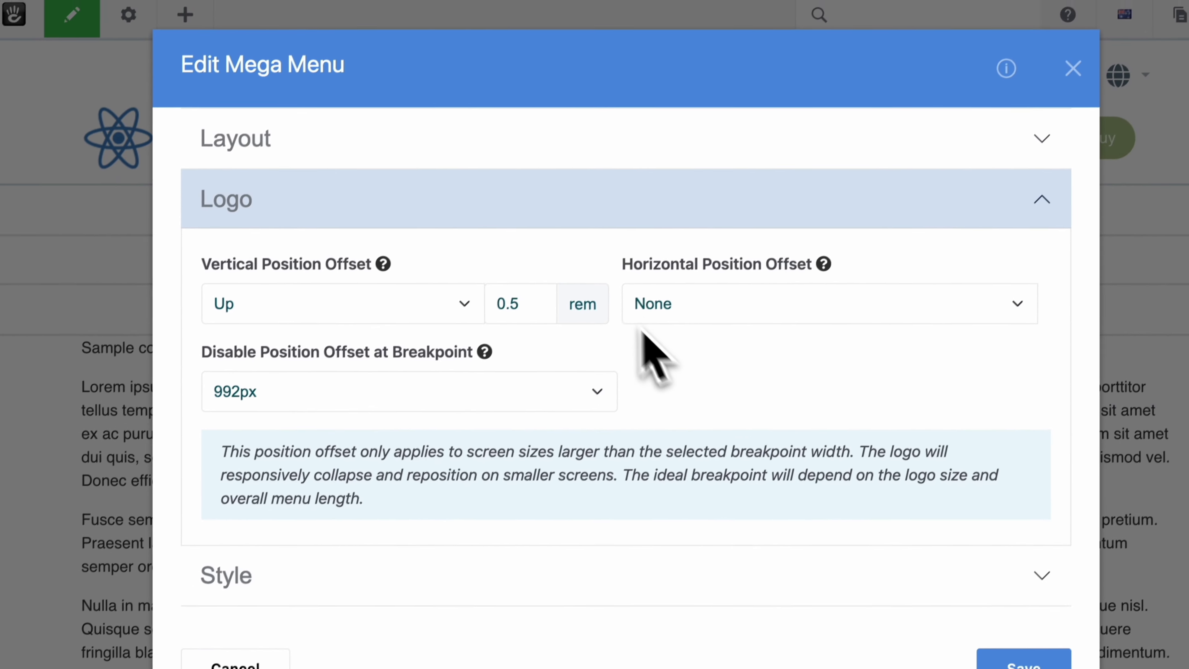
{"action": "left_click", "coordinate": [604, 126]}
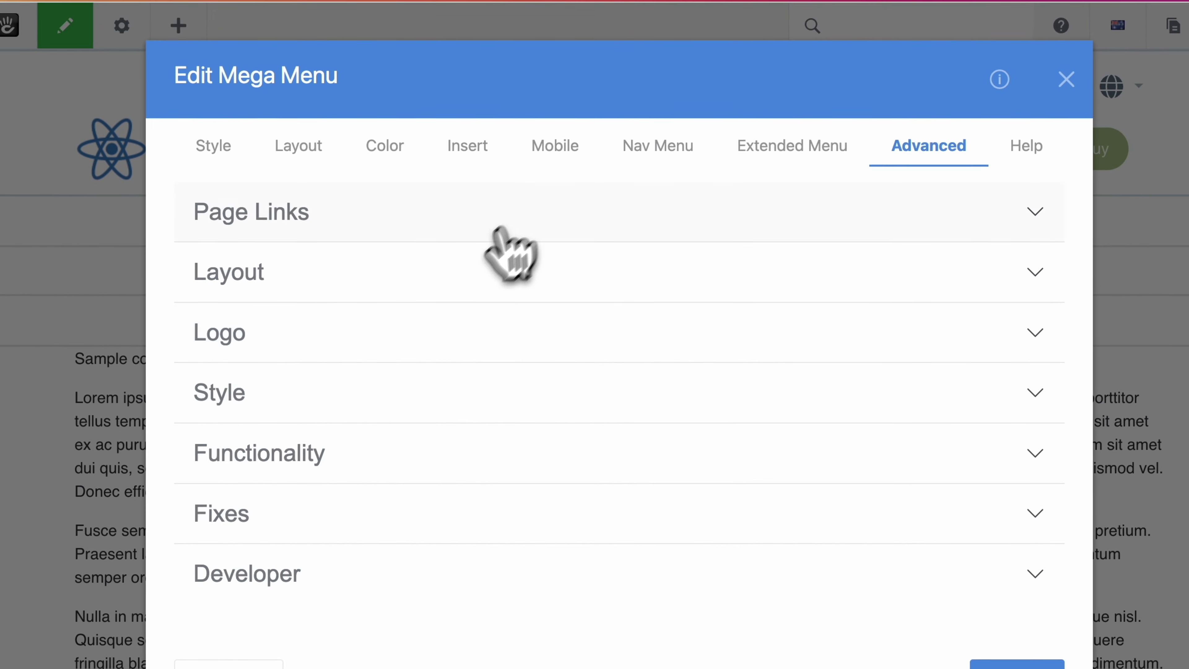
Review the Global Custom CSS for .custom_class_example in the advanced Style settings, save the block and view the Organization drop-down
{"action": "left_click", "coordinate": [363, 404]}
{"action": "scroll", "coordinate": [367, 399], "scroll_direction": "down", "scroll_amount": 2}
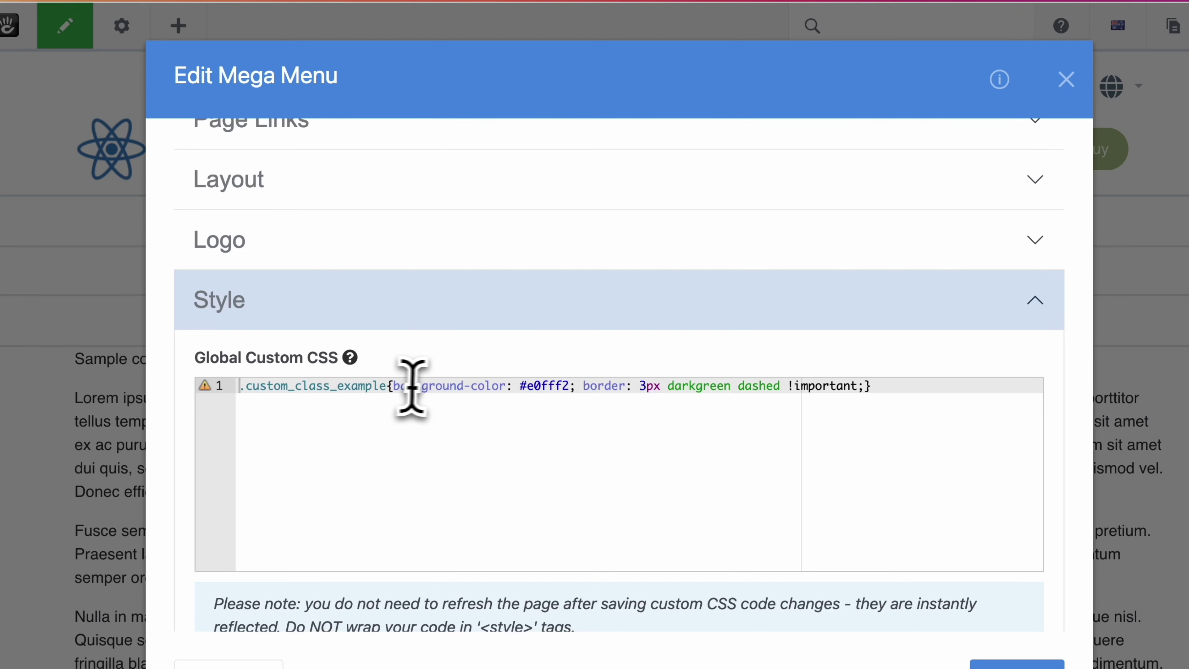
{"action": "left_click_drag", "start_coordinate": [608, 386], "coordinate": [661, 386]}
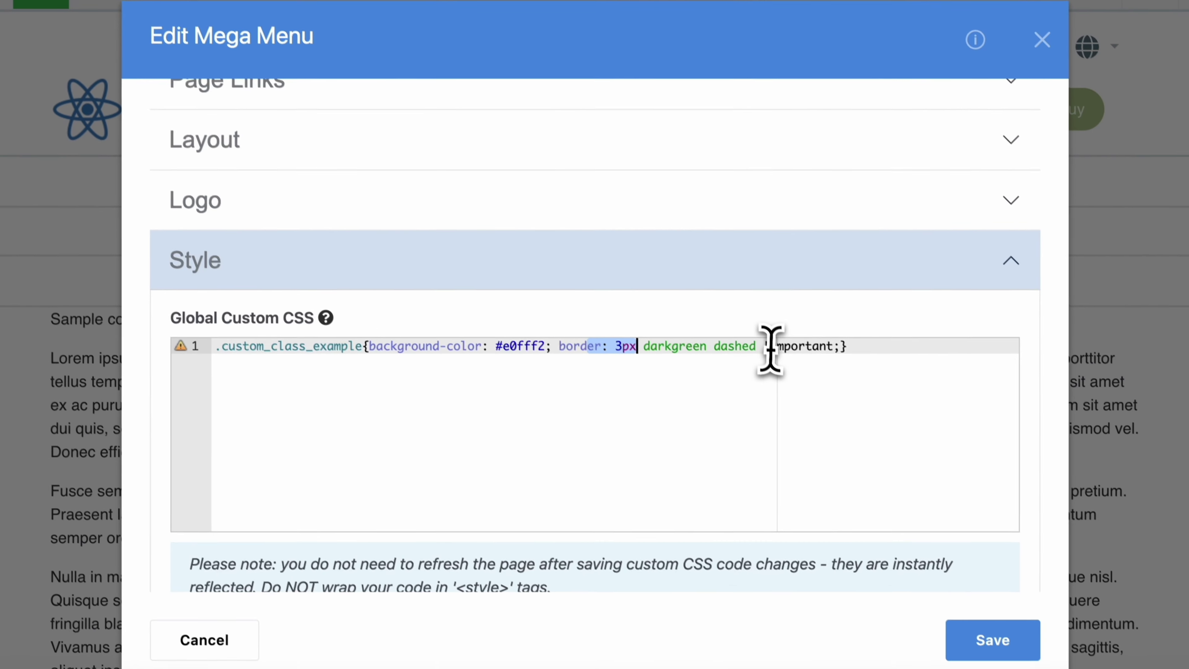
{"action": "left_click", "coordinate": [770, 350]}
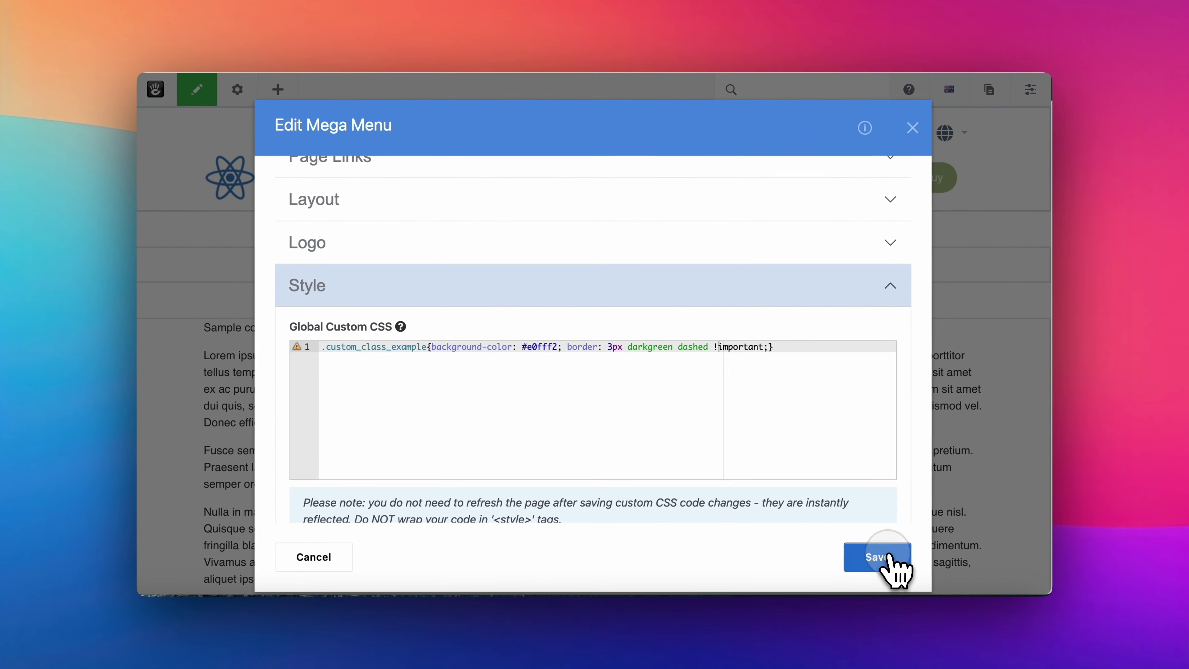
{"action": "left_click", "coordinate": [986, 629]}
{"action": "left_click", "coordinate": [475, 174]}
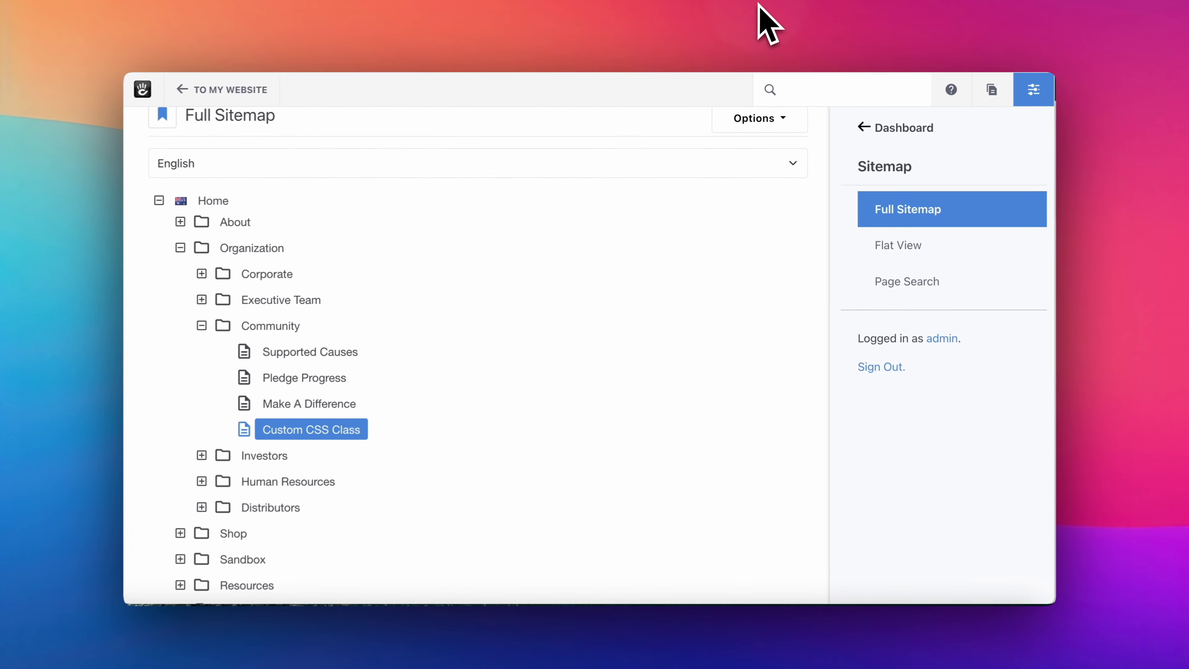
Examine the Custom Navigation Menu CSS Class attribute of the Custom CSS Class page in the sitemap, then close its attributes
{"action": "left_click", "coordinate": [337, 430]}
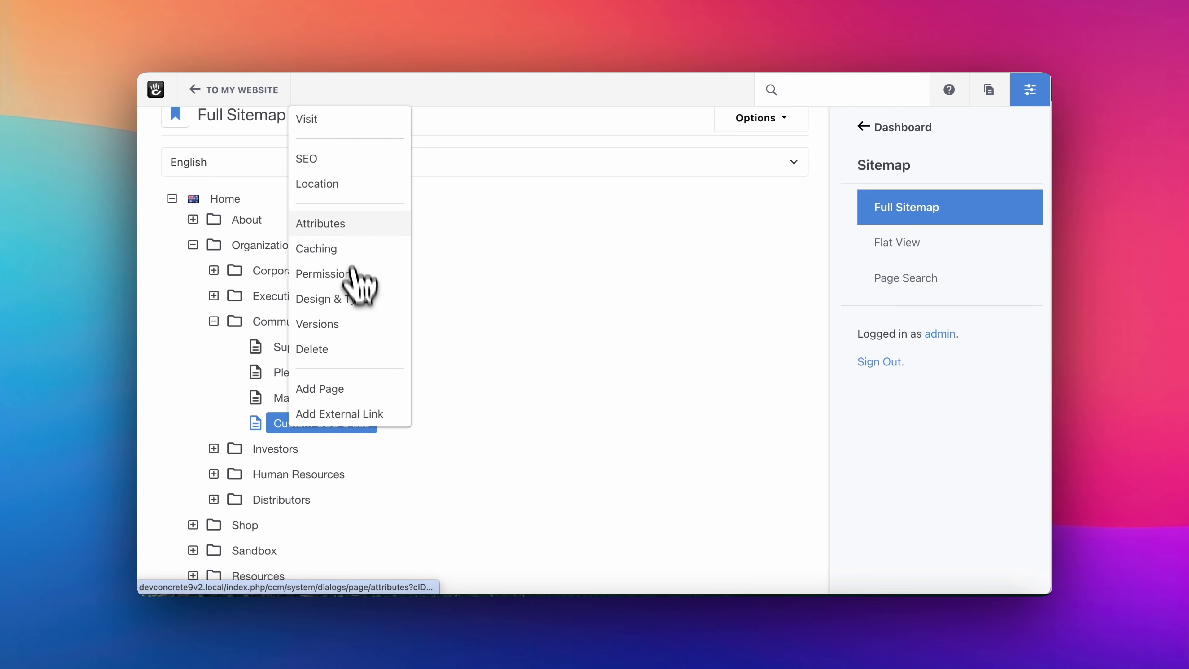
{"action": "left_click", "coordinate": [349, 223]}
{"action": "scroll", "coordinate": [552, 285], "scroll_direction": "down", "scroll_amount": 10}
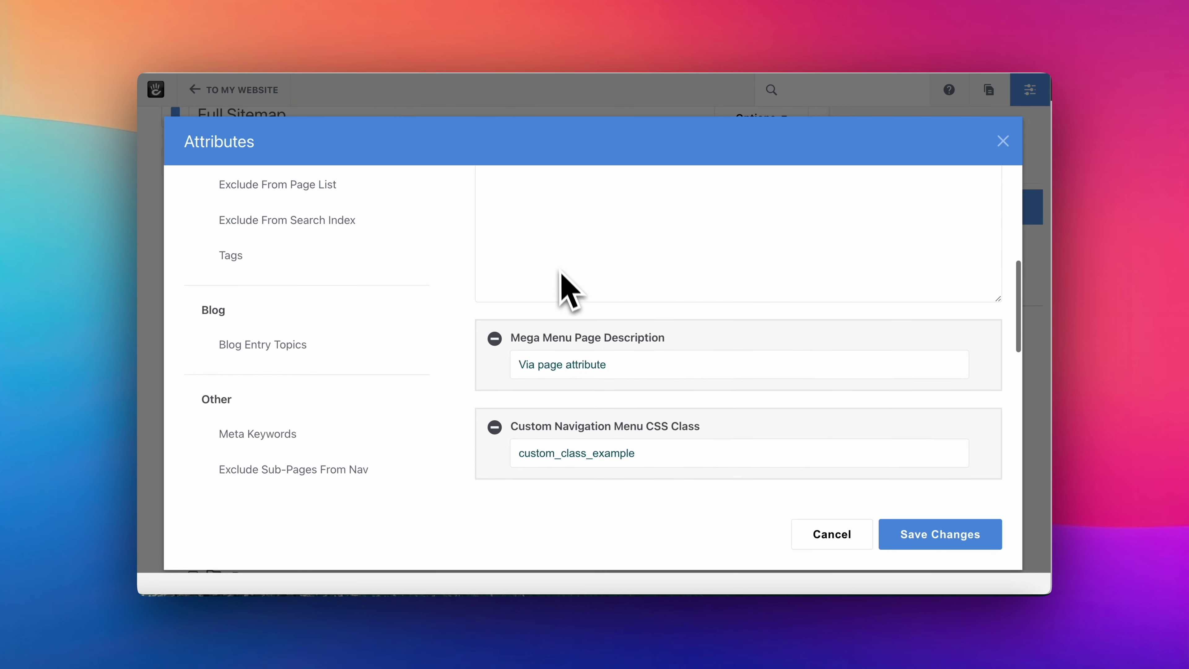
{"action": "left_click_drag", "start_coordinate": [520, 352], "coordinate": [687, 357]}
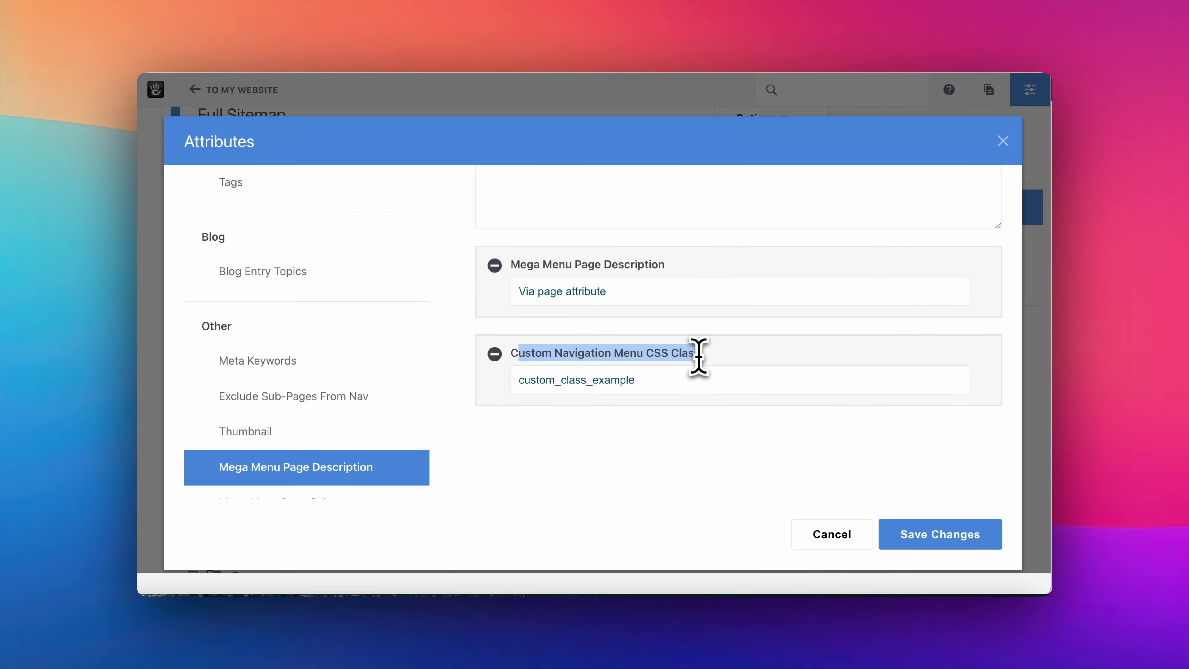
{"action": "left_click", "coordinate": [663, 380]}
{"action": "double_click", "coordinate": [594, 380]}
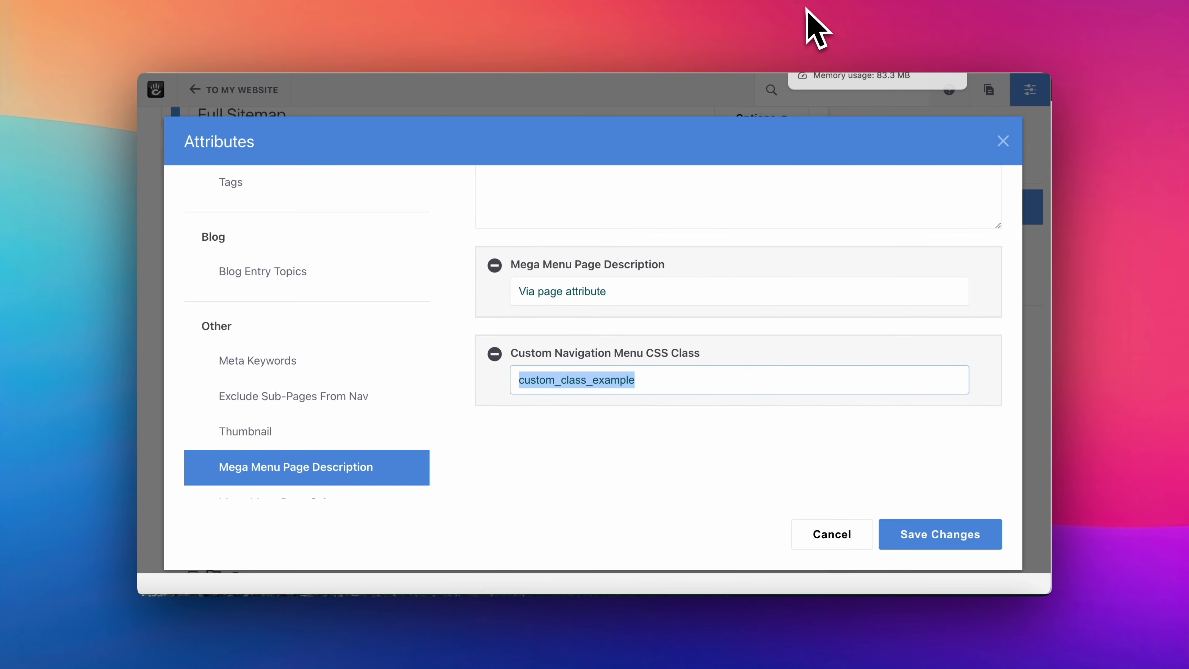
{"action": "left_click", "coordinate": [1002, 141]}
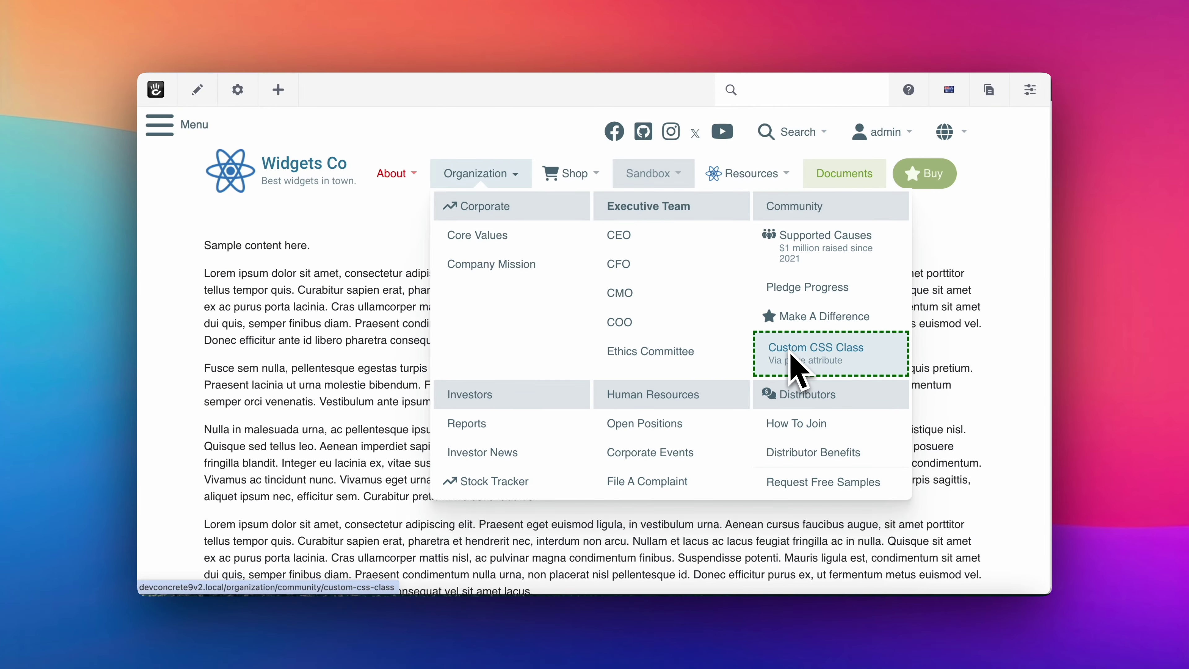
Reopen the Mega Menu block for editing and examine the .custom_class_example declarations in the advanced Global Custom CSS
{"action": "left_click", "coordinate": [209, 101]}
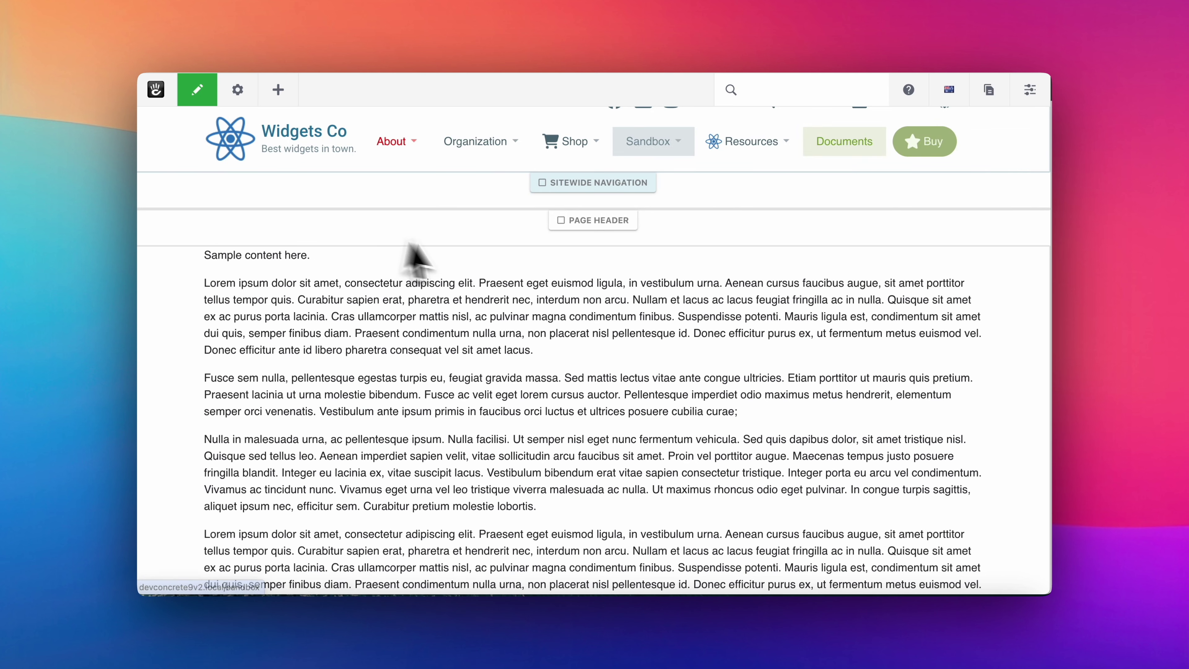
{"action": "left_click", "coordinate": [448, 196]}
{"action": "left_click", "coordinate": [444, 210]}
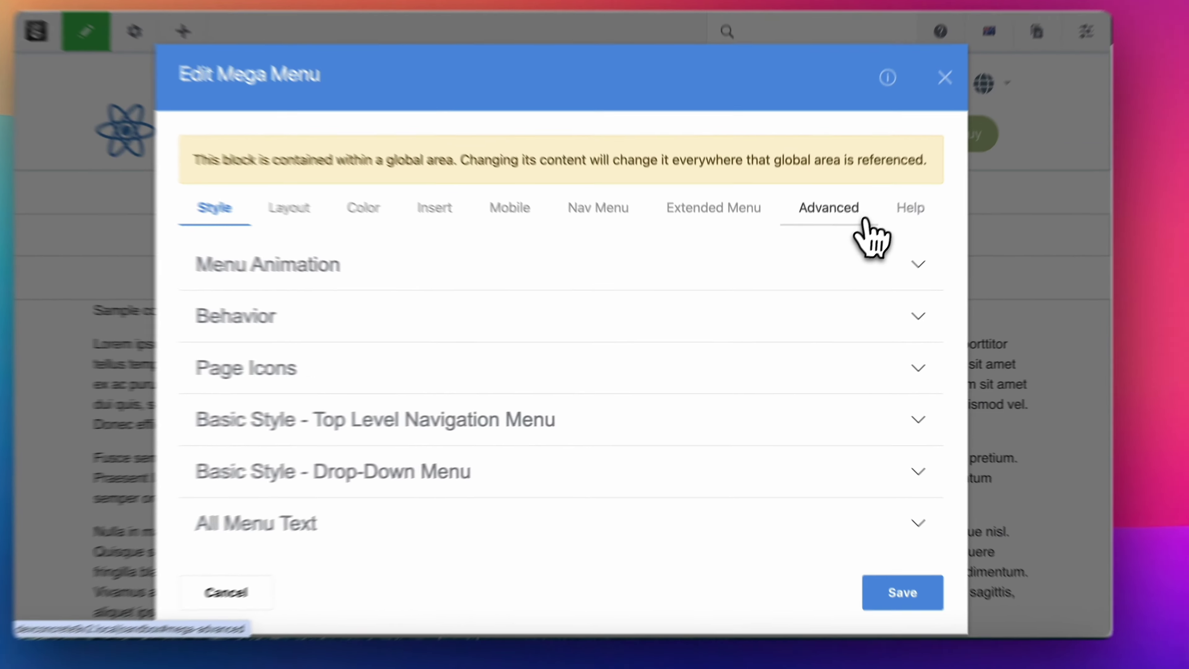
{"action": "left_click", "coordinate": [817, 234]}
{"action": "left_click", "coordinate": [548, 427]}
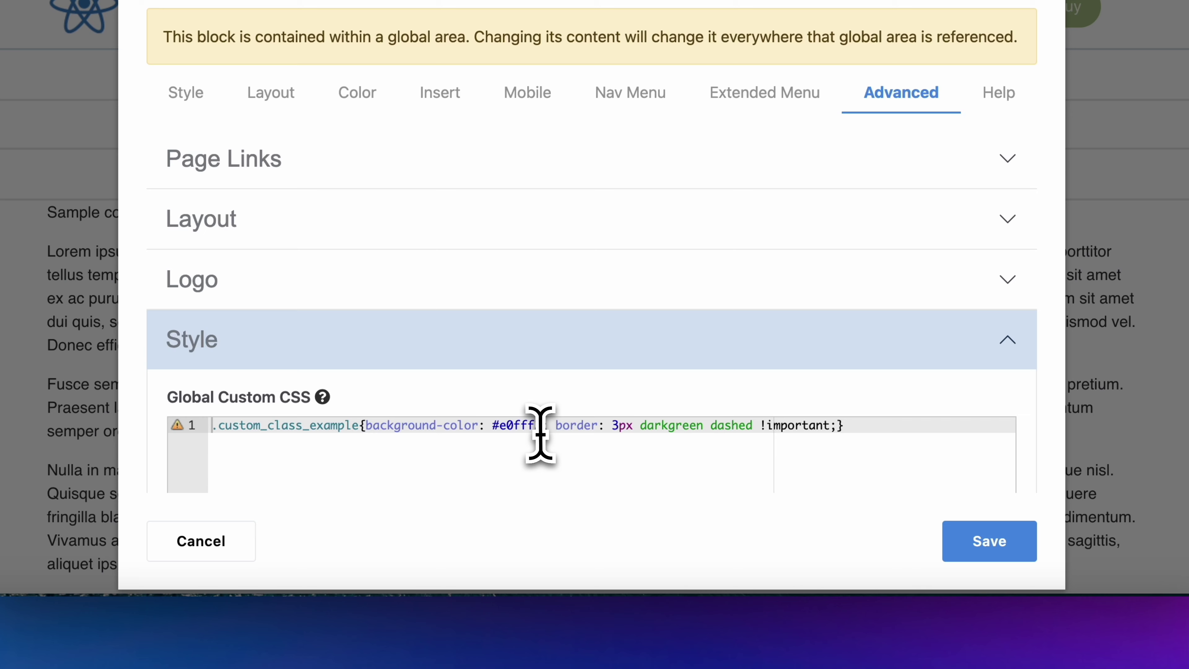
{"action": "left_click_drag", "start_coordinate": [366, 425], "coordinate": [843, 425]}
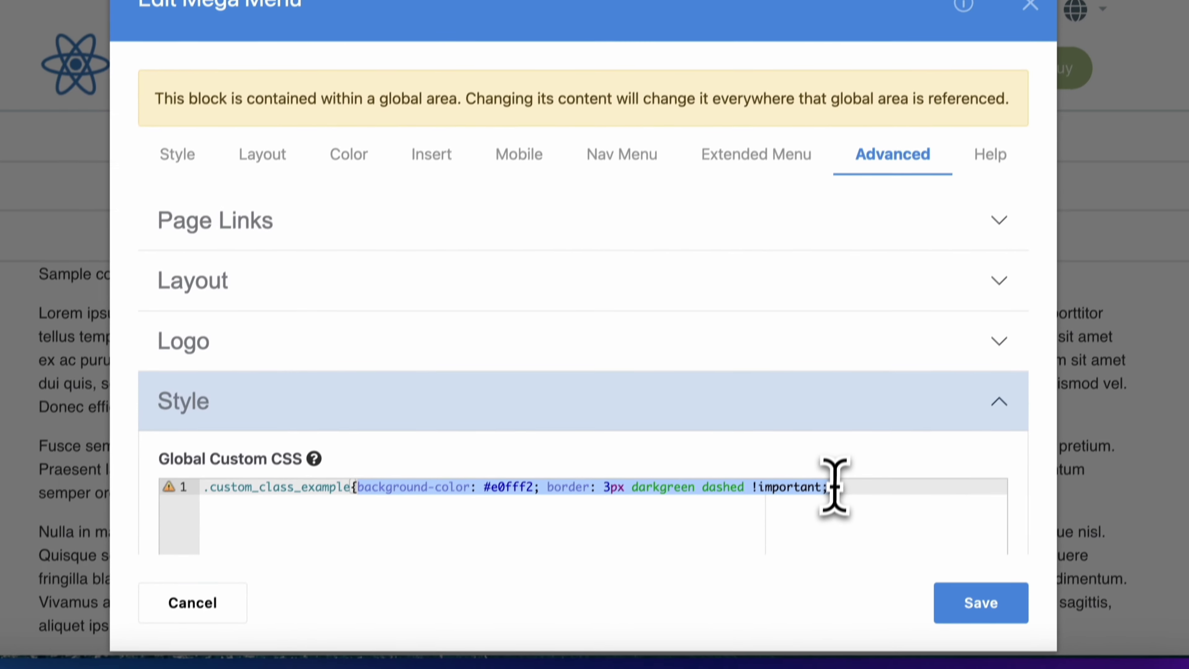
{"action": "left_click_drag", "start_coordinate": [835, 487], "coordinate": [841, 485]}
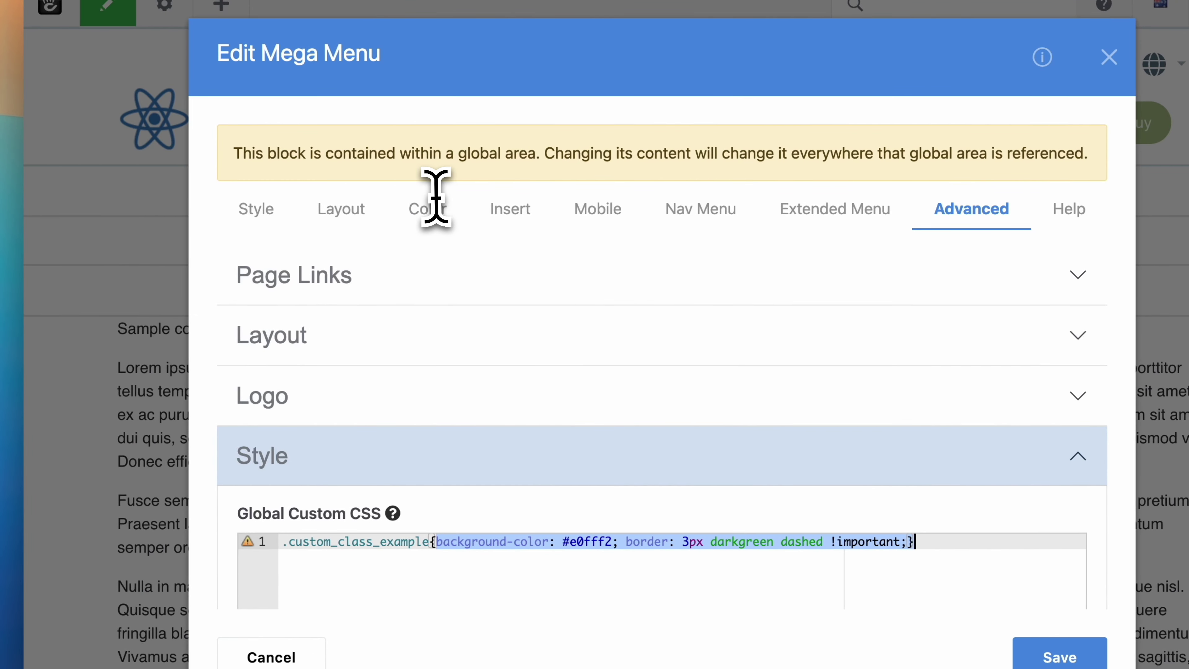
Examine the Extend Skin CSS and Copy Skin CSS options for customizing the Transparent Sky skin in the color settings
{"action": "left_click", "coordinate": [433, 210]}
{"action": "left_click", "coordinate": [417, 279]}
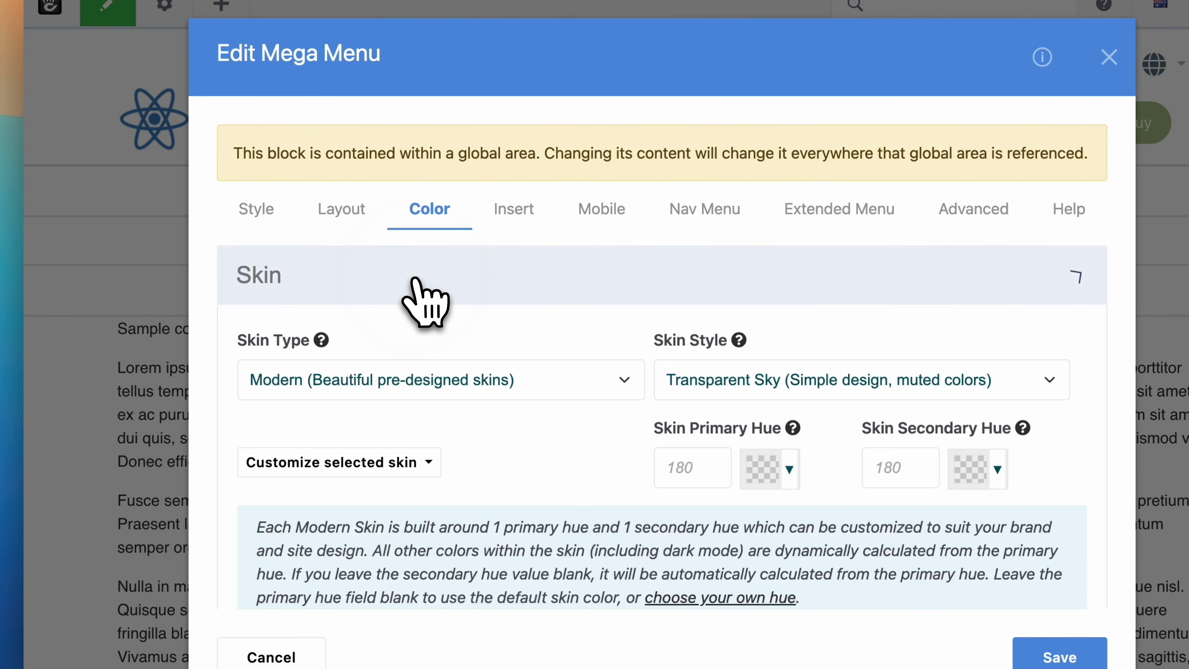
{"action": "left_click", "coordinate": [393, 468]}
{"action": "scroll", "coordinate": [498, 447], "scroll_direction": "down", "scroll_amount": 1}
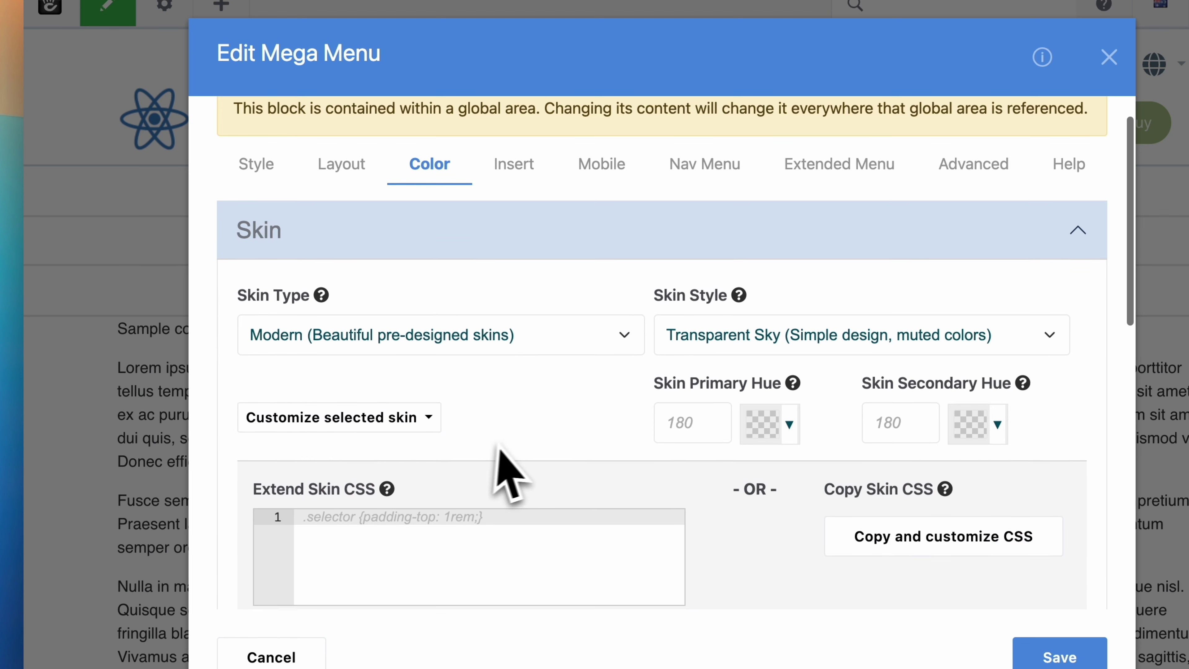
{"action": "scroll", "coordinate": [498, 447], "scroll_direction": "down", "scroll_amount": 2}
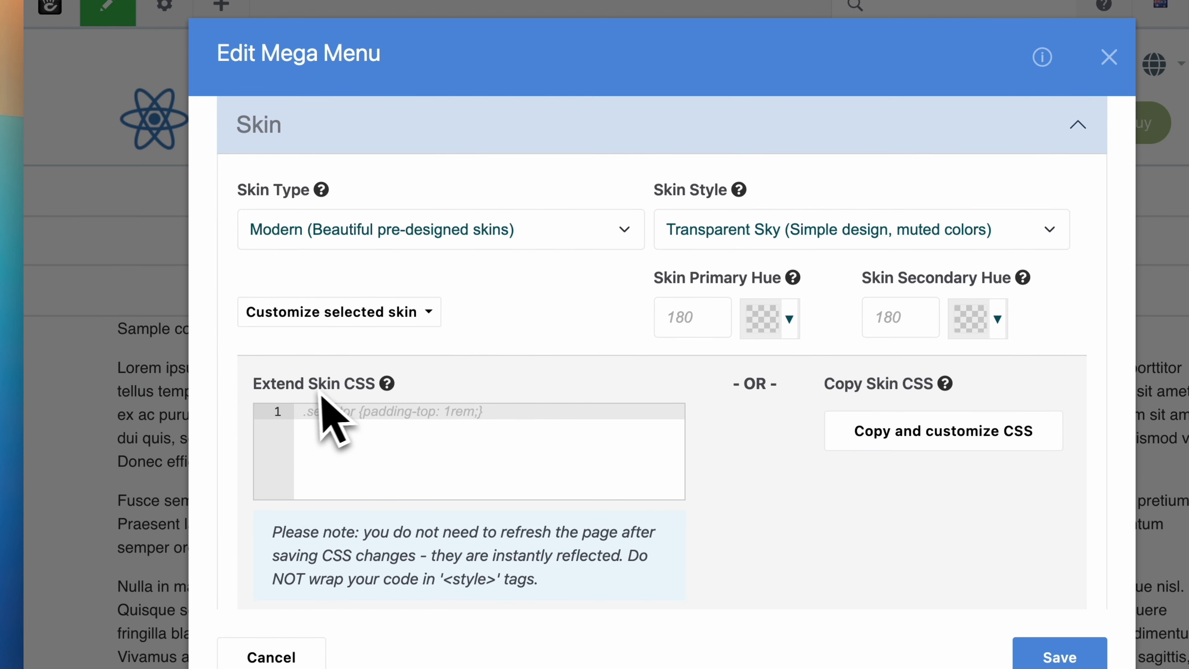
{"action": "left_click", "coordinate": [490, 424]}
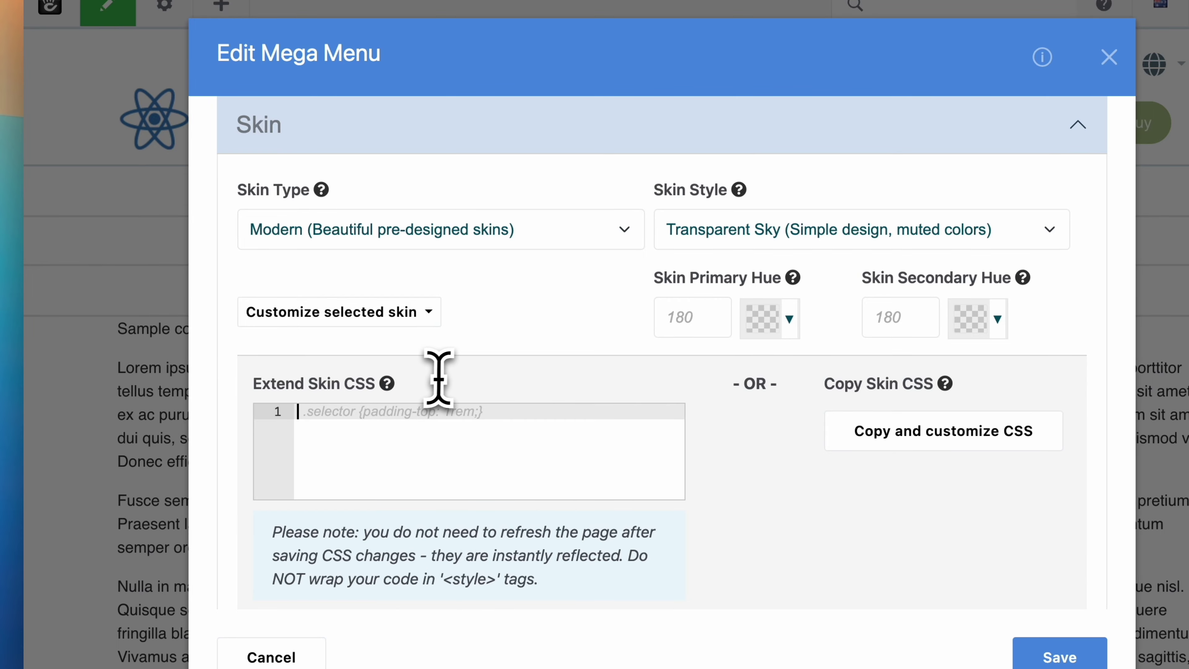
Return to the advanced Style settings and read the Global Custom CSS note about style tags and recommended tools
{"action": "scroll", "coordinate": [445, 375], "scroll_direction": "up", "scroll_amount": 3}
{"action": "left_click", "coordinate": [975, 201]}
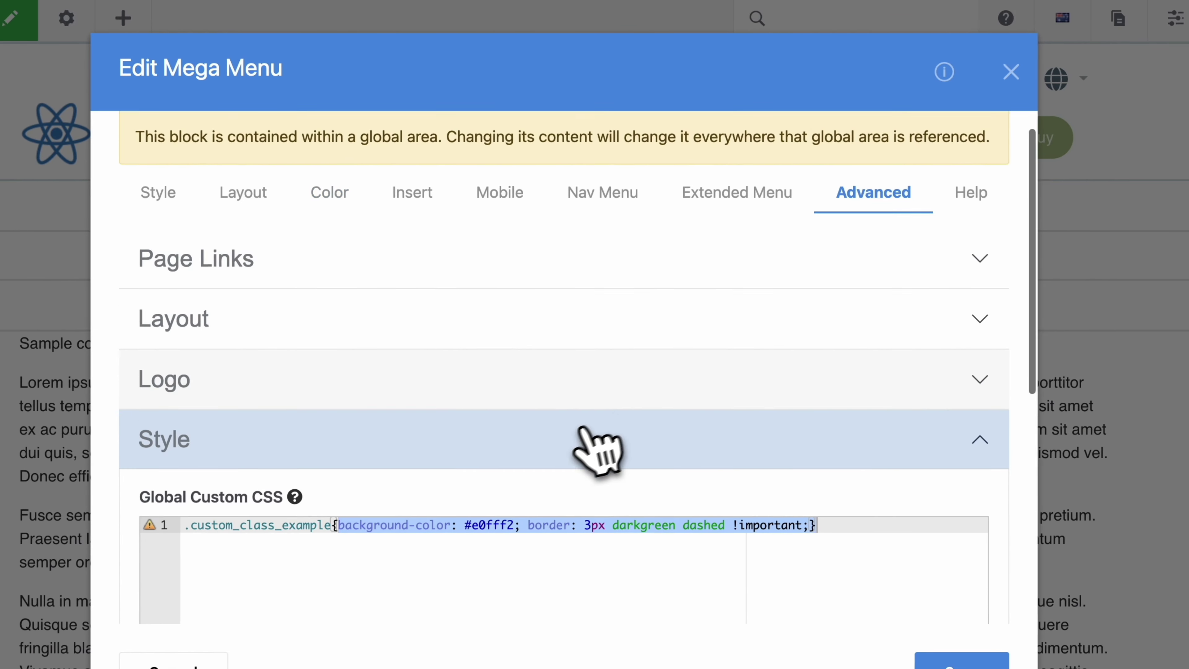
{"action": "scroll", "coordinate": [609, 366], "scroll_direction": "down", "scroll_amount": 5}
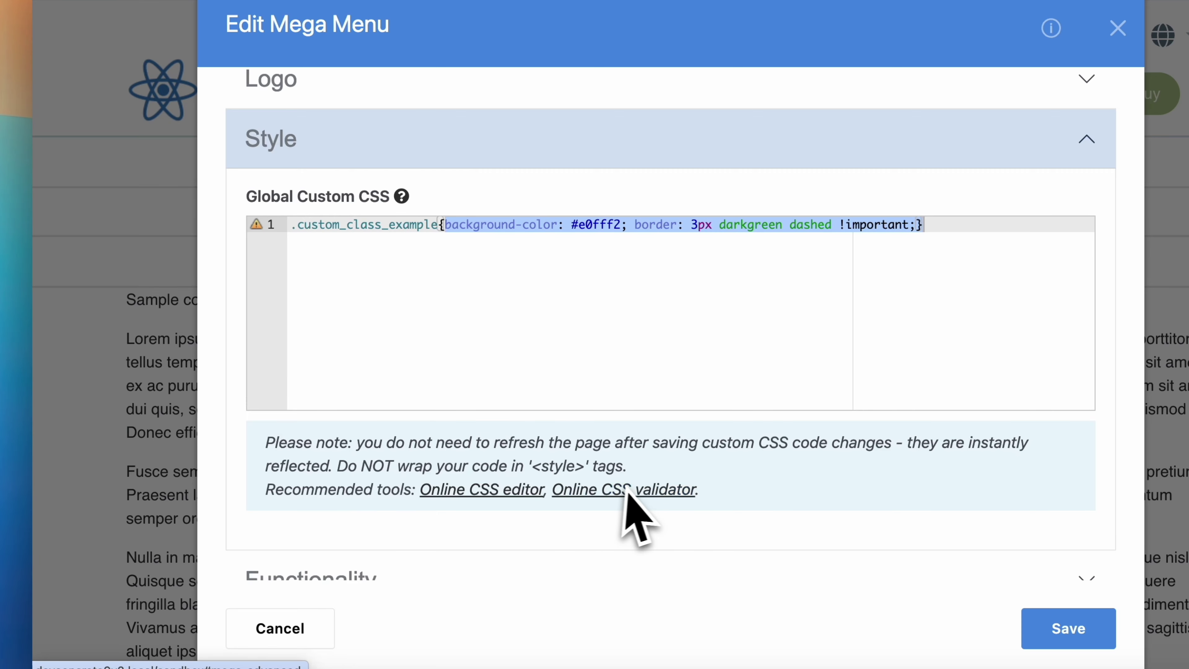
{"action": "left_click_drag", "start_coordinate": [628, 466], "coordinate": [533, 466]}
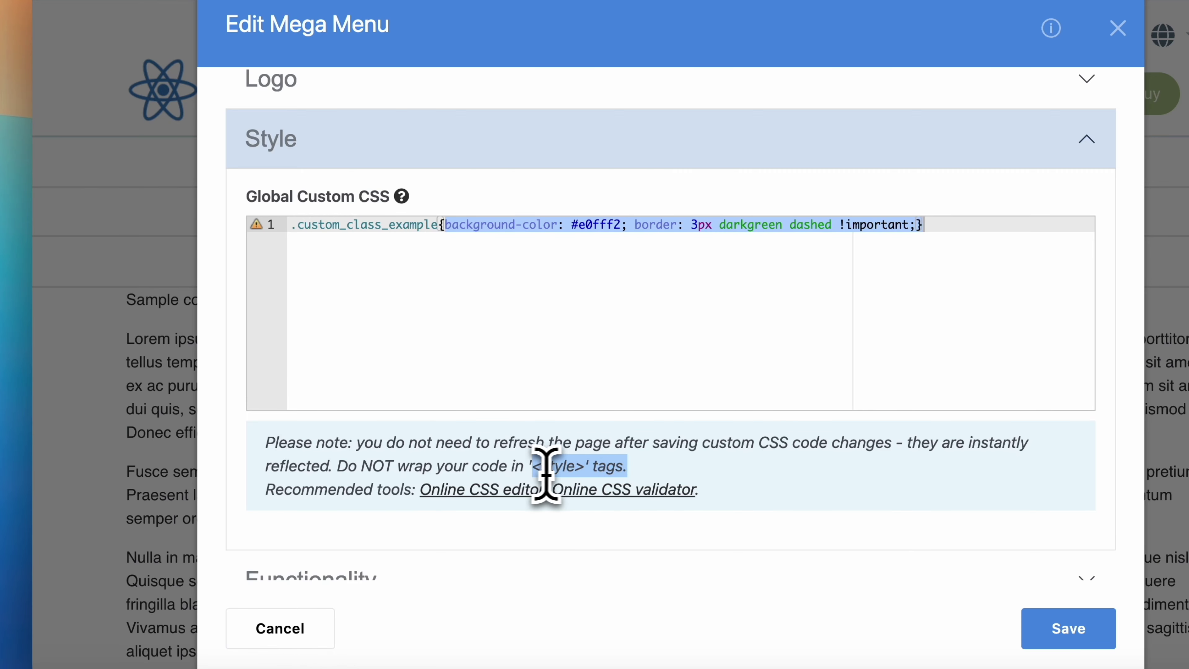
{"action": "left_click", "coordinate": [491, 320]}
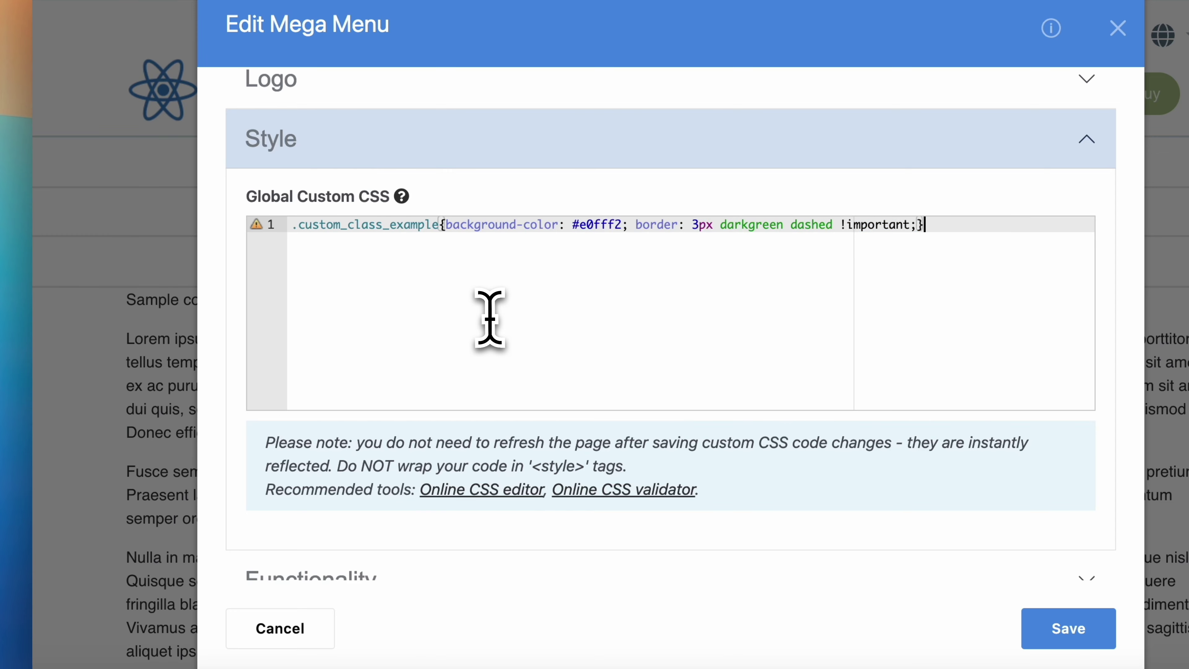
Enter alert("This is from Mega Menu"); as the Global Custom Javascript under Functionality, save the block and dismiss the alert
{"action": "scroll", "coordinate": [491, 320], "scroll_direction": "down", "scroll_amount": 4}
{"action": "left_click", "coordinate": [429, 428]}
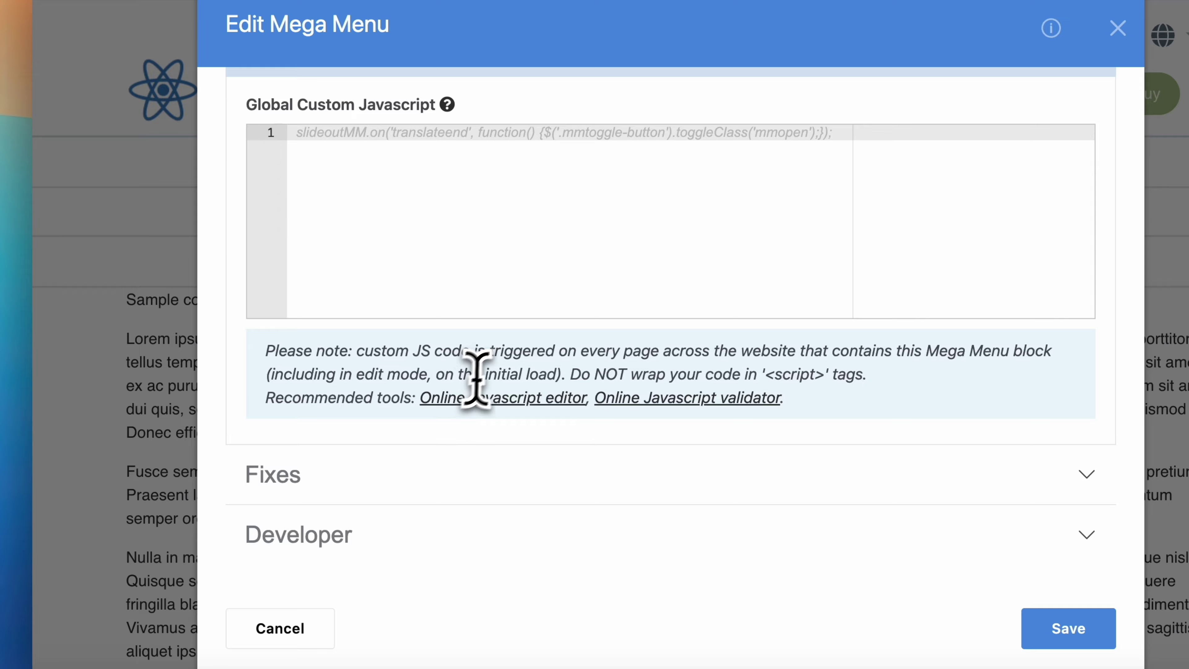
{"action": "scroll", "coordinate": [475, 380], "scroll_direction": "up", "scroll_amount": 3}
{"action": "left_click", "coordinate": [476, 342]}
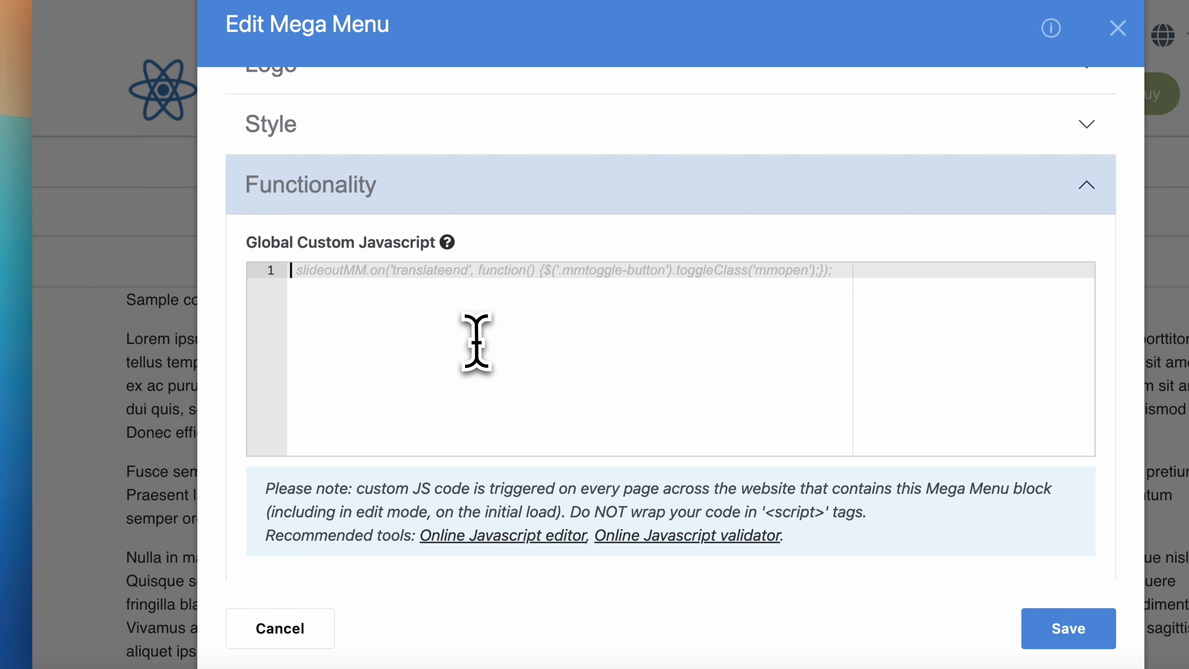
{"action": "type", "text": "alert"}
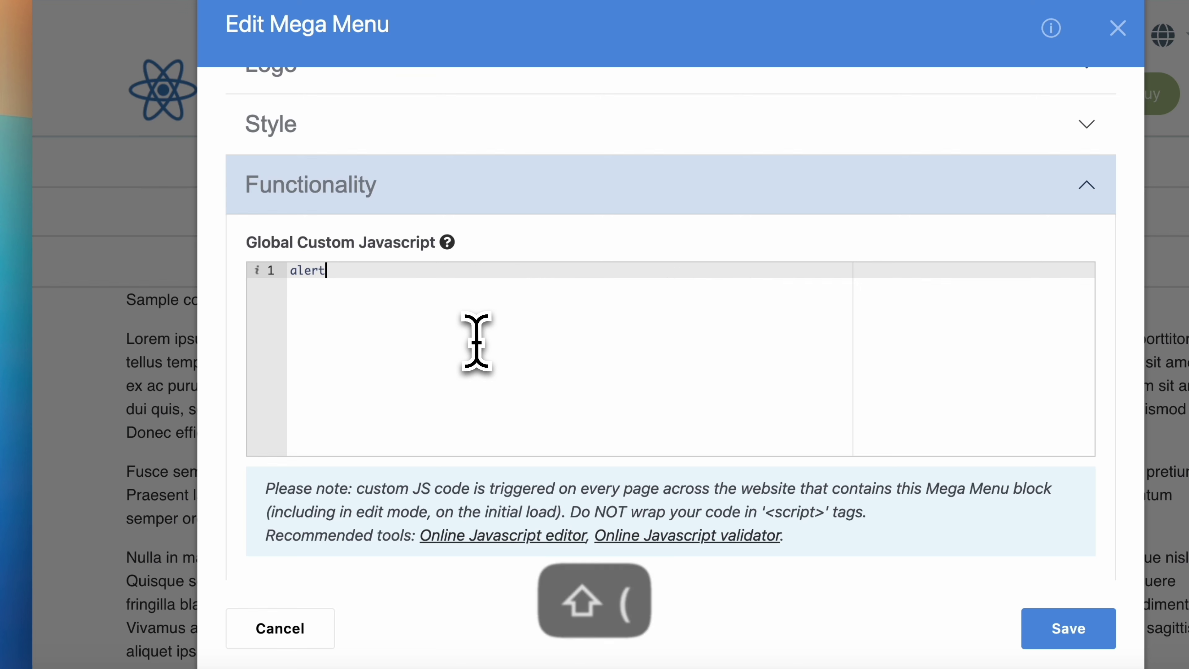
{"action": "type", "text": "(\"This is from Me"}
{"action": "key", "text": "BackSpace"}
{"action": "type", "text": "from Mega Men"}
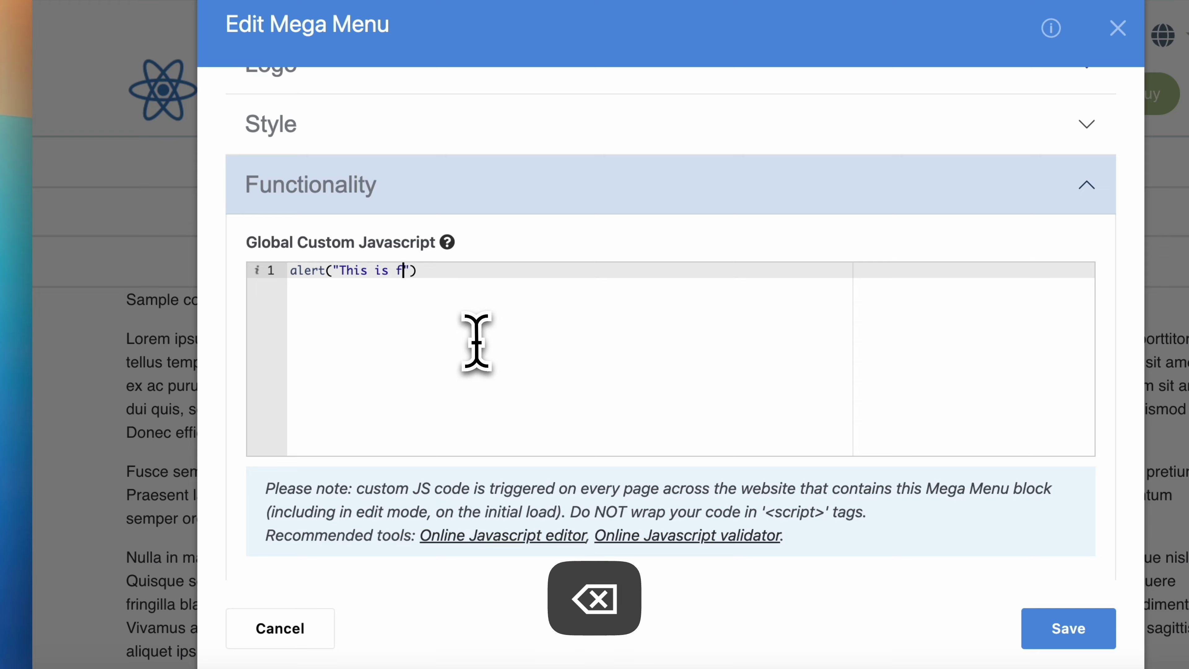
{"action": "type", "text": "u"}
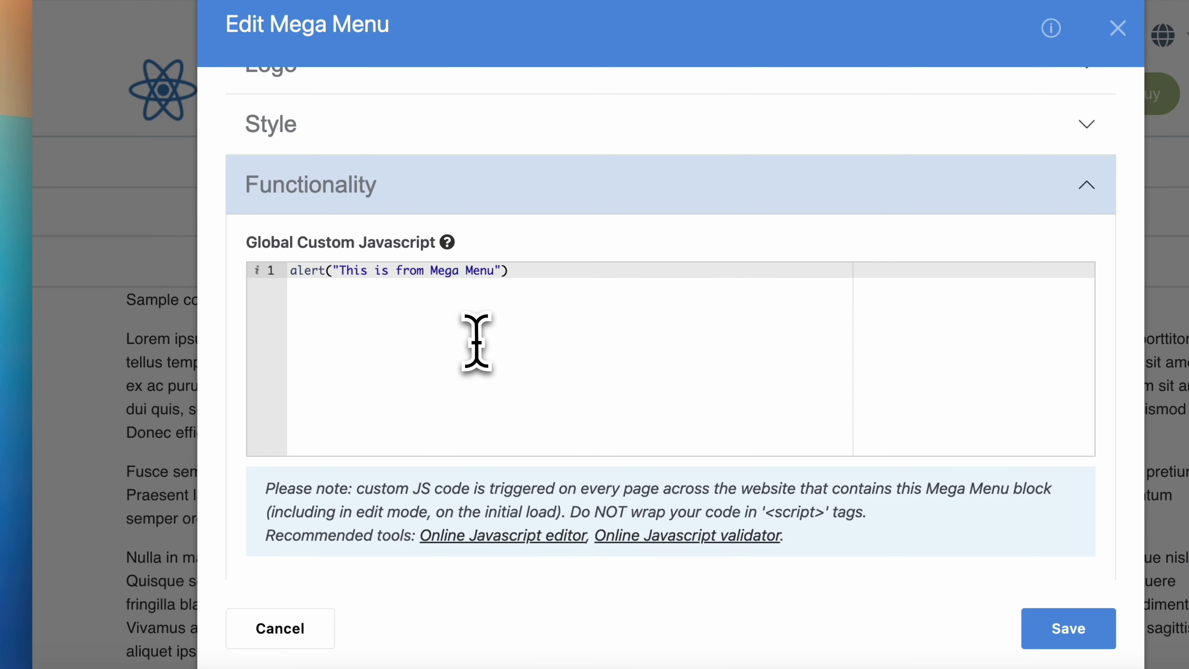
{"action": "key", "text": "Right"}
{"action": "key", "text": "Right"}
{"action": "type", "text": ";"}
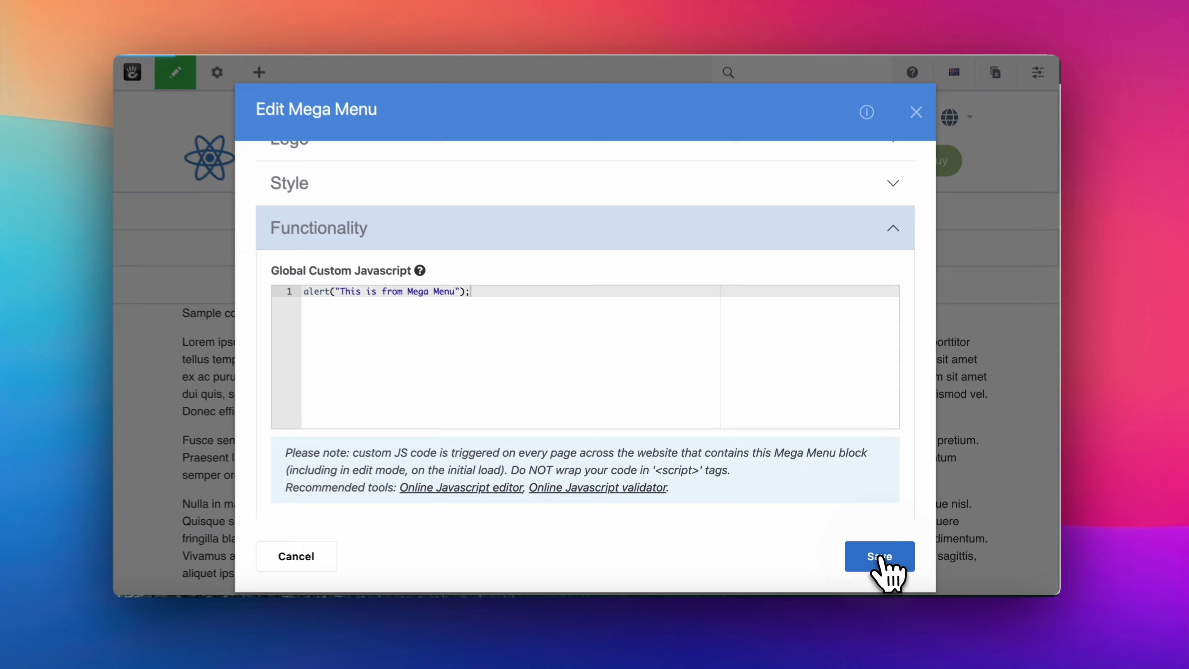
{"action": "left_click", "coordinate": [1069, 629]}
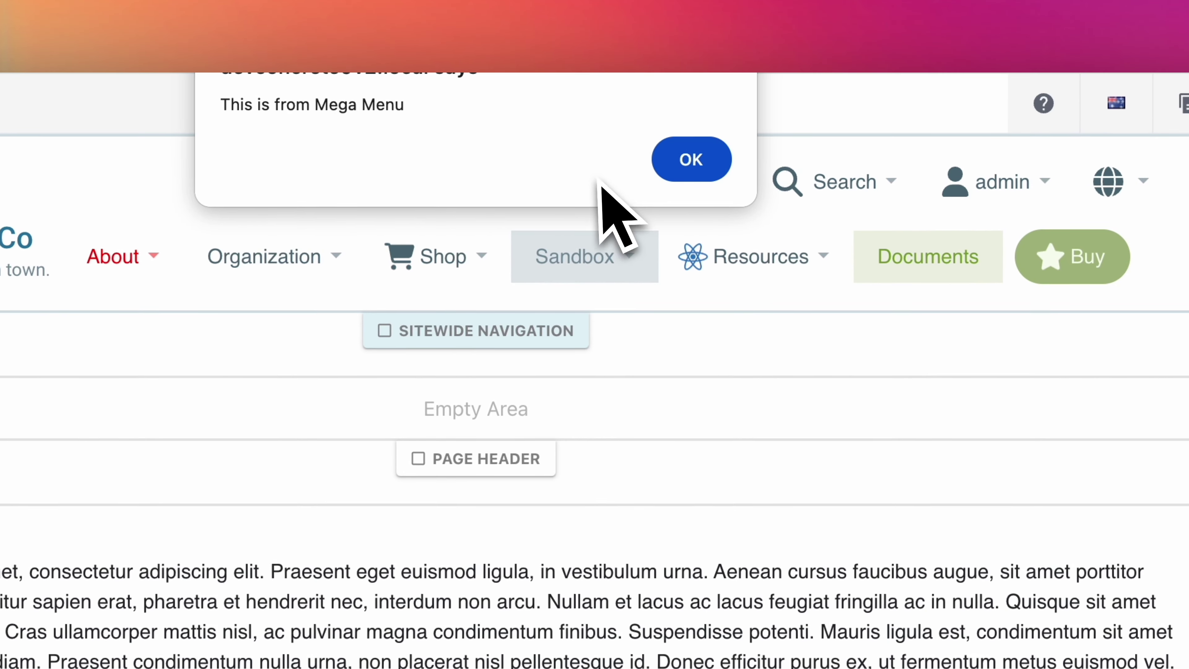
{"action": "left_click", "coordinate": [692, 160]}
Reopen the Mega Menu block and view the hamburger menu background transparency settings under Fixes
{"action": "left_click", "coordinate": [562, 222]}
{"action": "left_click", "coordinate": [515, 226]}
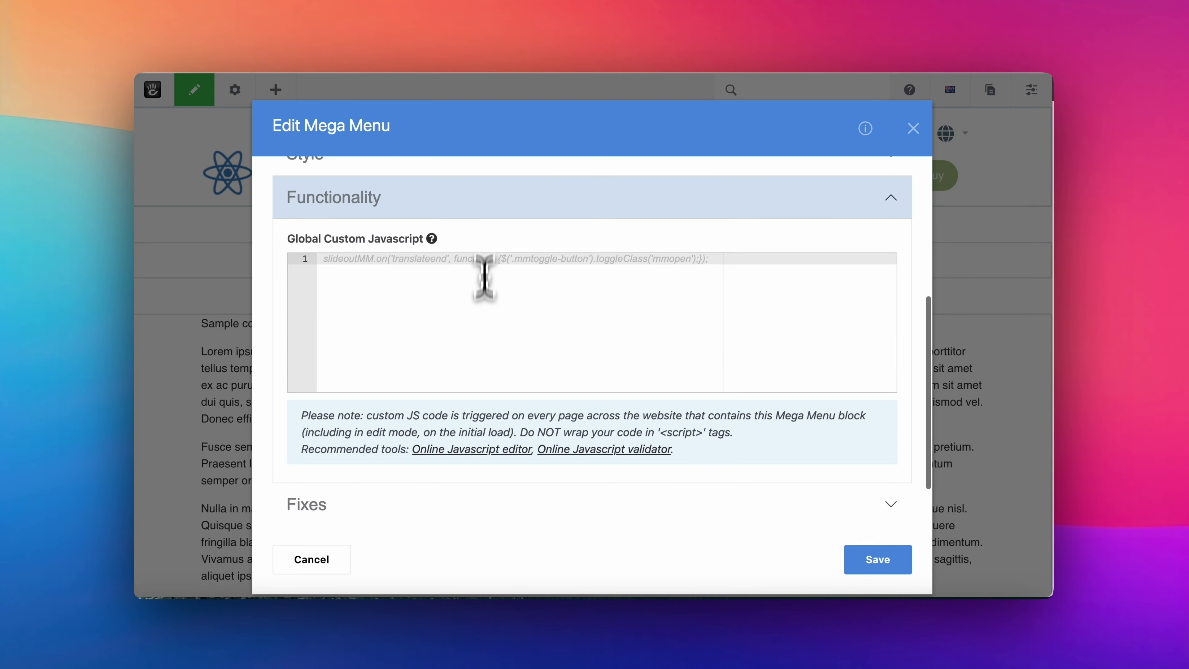
{"action": "scroll", "coordinate": [485, 281], "scroll_direction": "down", "scroll_amount": 3}
{"action": "left_click", "coordinate": [426, 443]}
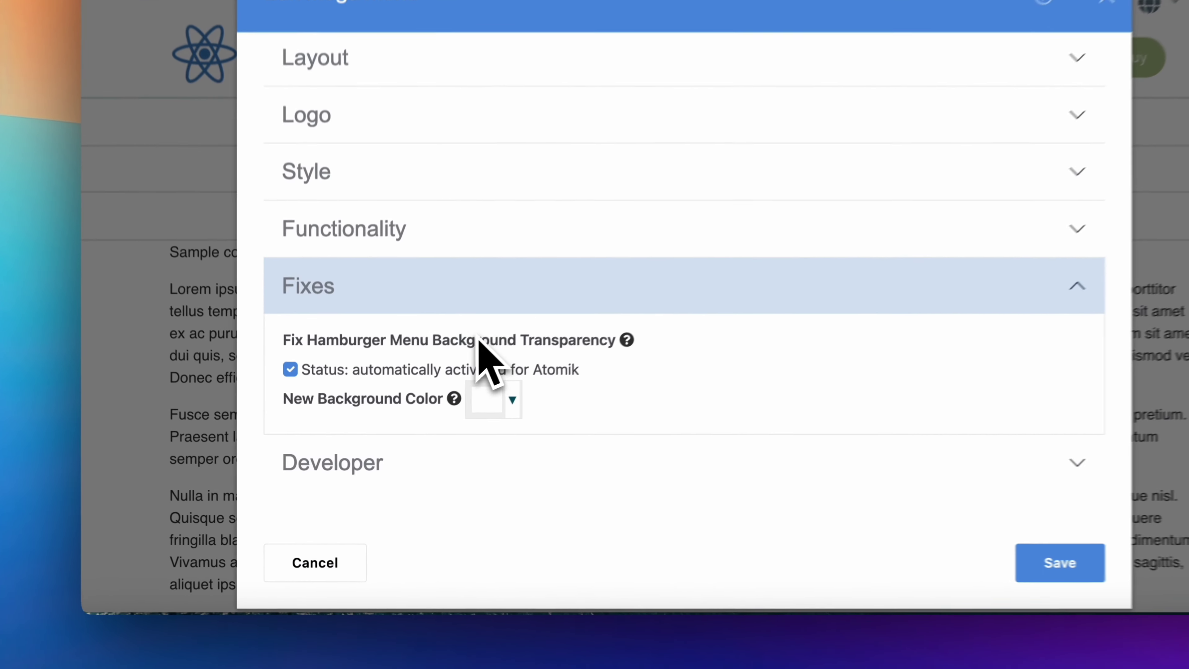
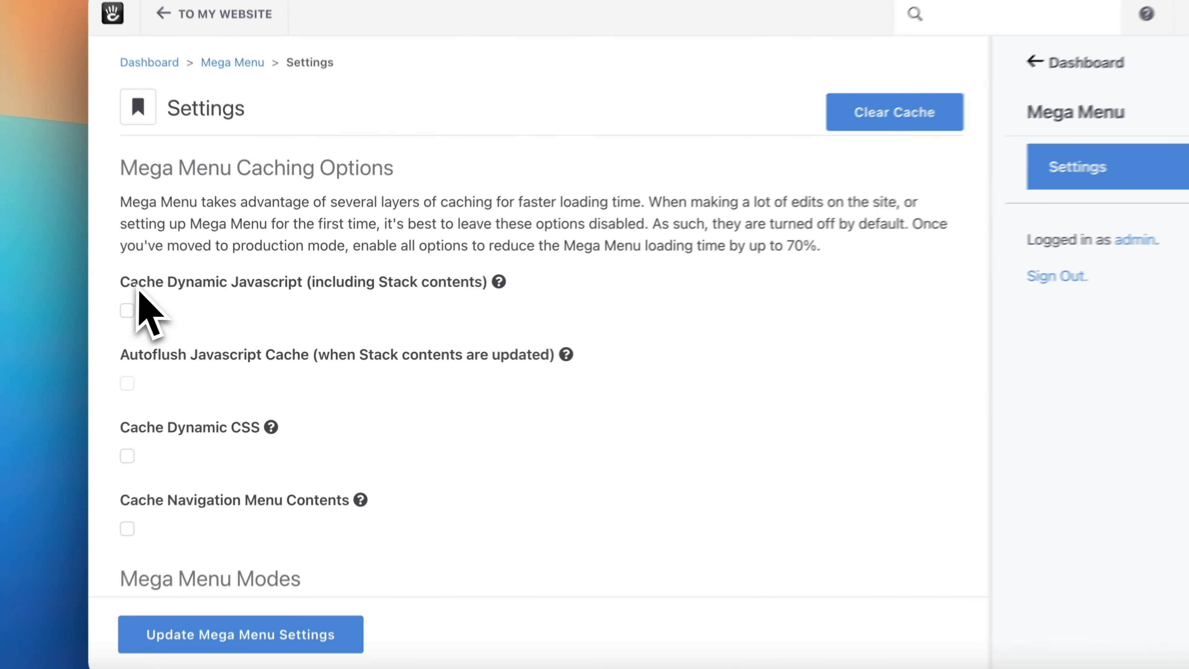
Enable Cache Dynamic Javascript and Autoflush Javascript Cache in the Mega Menu caching options, consulting their help notes
{"action": "left_click_drag", "start_coordinate": [115, 287], "coordinate": [490, 287]}
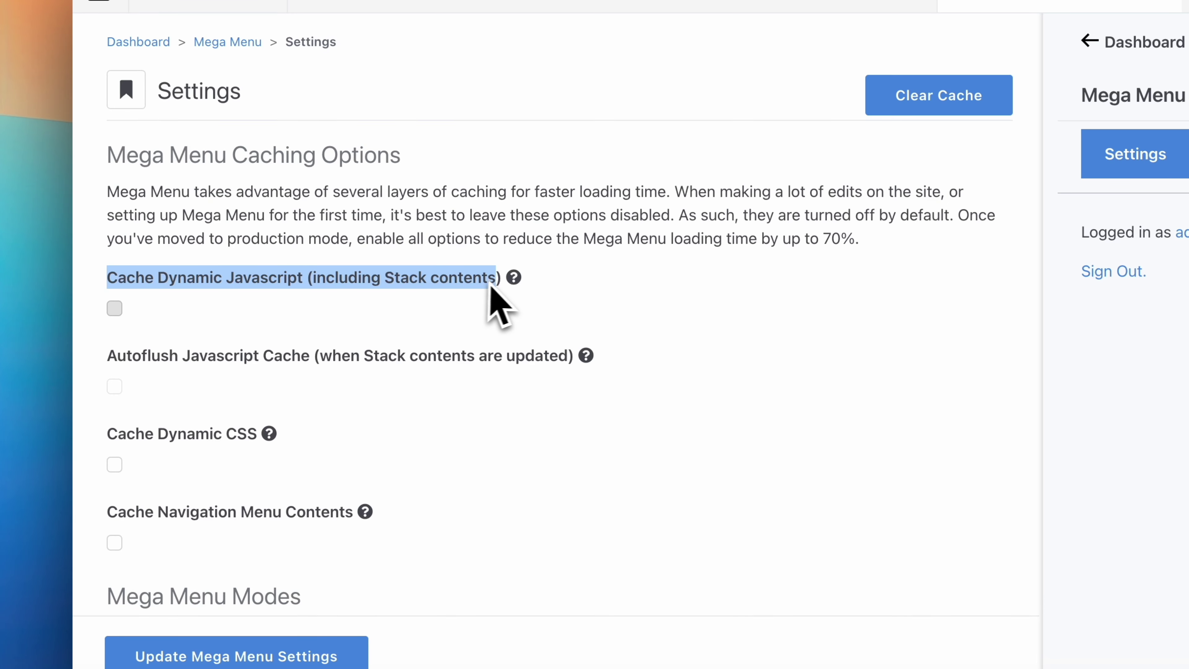
{"action": "left_click", "coordinate": [490, 287]}
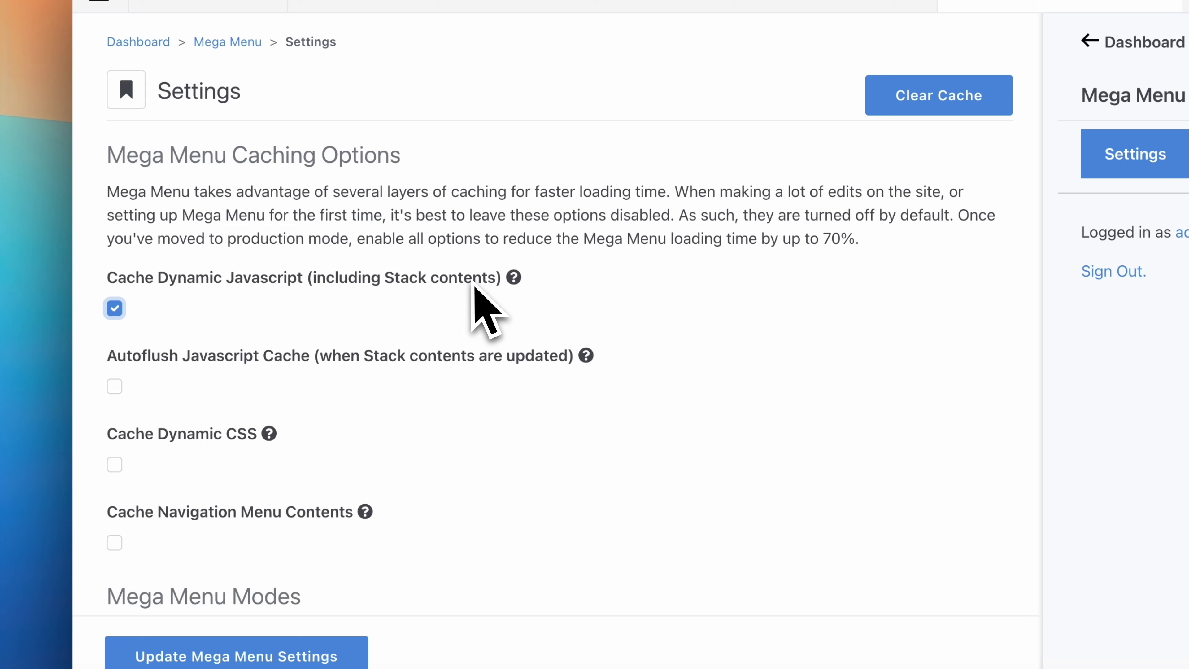
{"action": "mouse_move", "coordinate": [505, 285]}
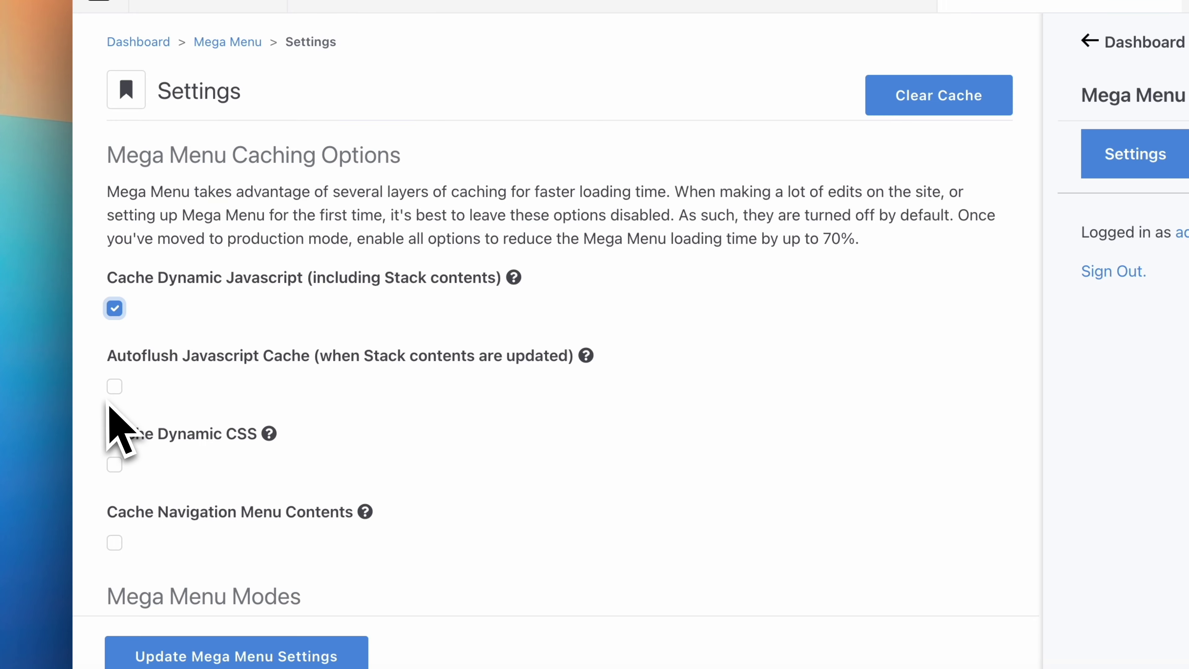
{"action": "mouse_move", "coordinate": [585, 357]}
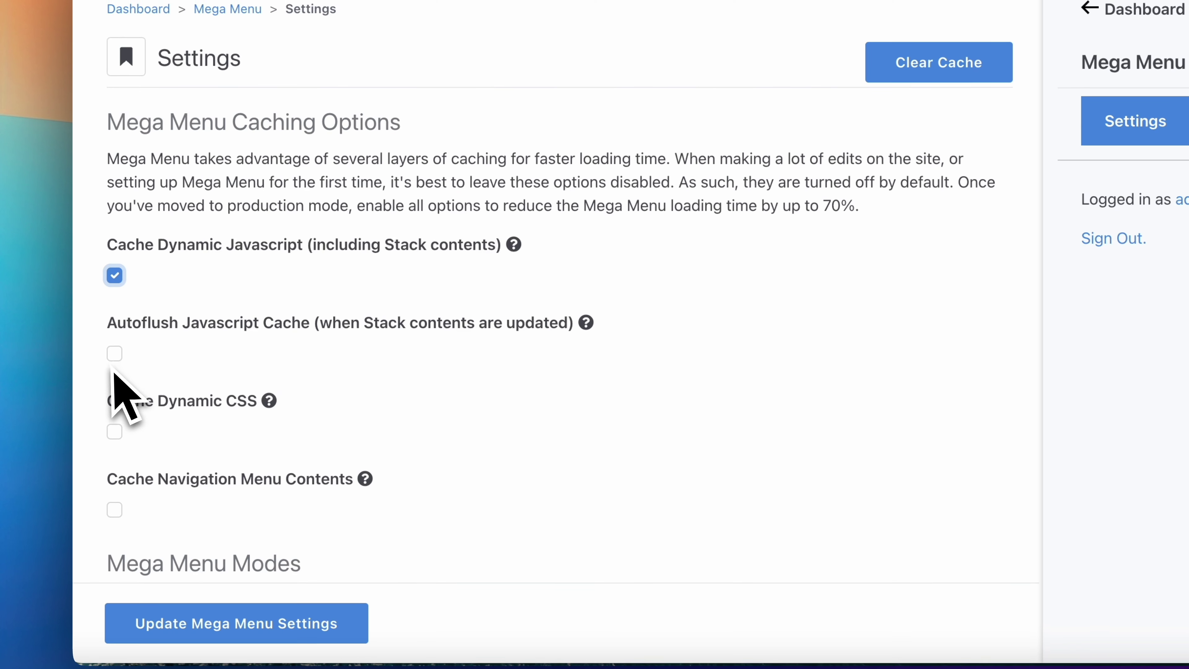
{"action": "left_click", "coordinate": [115, 346]}
Enable Cache Dynamic CSS and Cache Navigation Menu Contents in the Mega Menu caching options, consulting their help notes
{"action": "left_click", "coordinate": [115, 424]}
{"action": "left_click_drag", "start_coordinate": [157, 403], "coordinate": [252, 404]}
{"action": "mouse_move", "coordinate": [271, 404]}
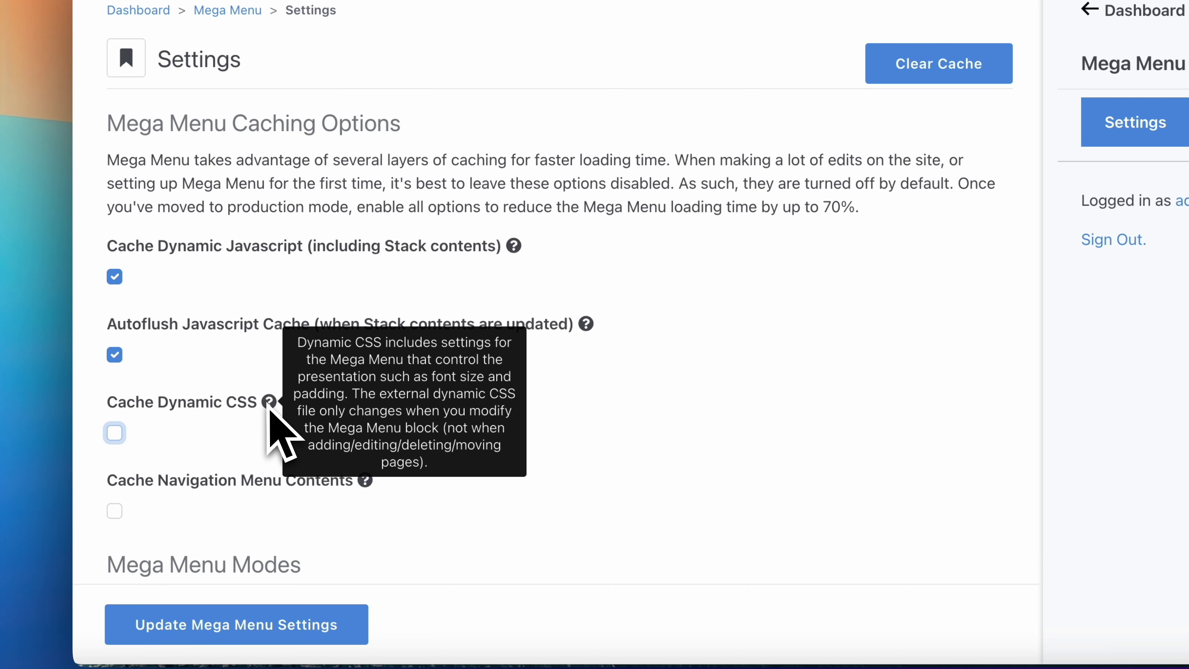
{"action": "left_click", "coordinate": [116, 433]}
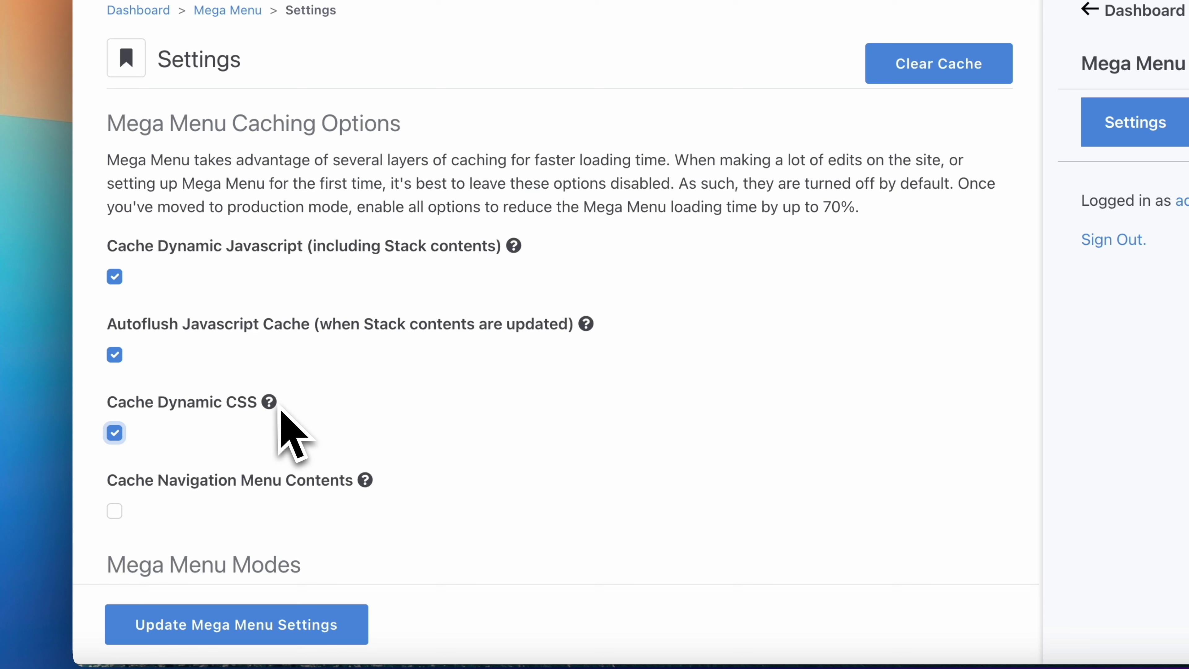
{"action": "mouse_move", "coordinate": [274, 408]}
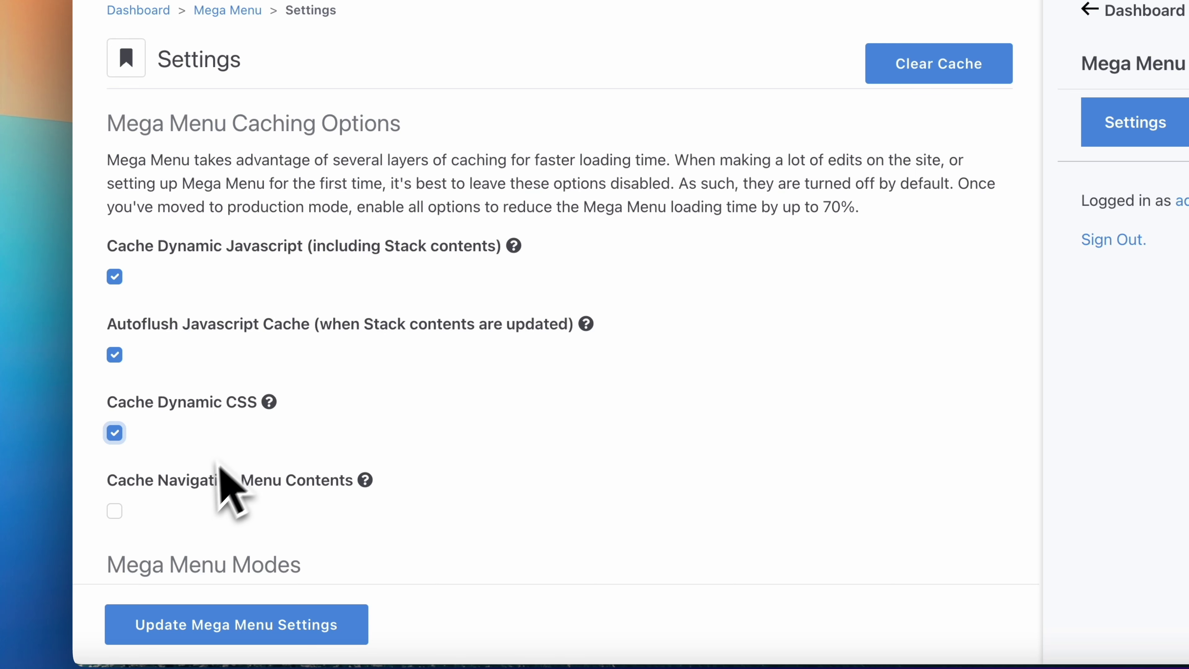
{"action": "left_click", "coordinate": [116, 510]}
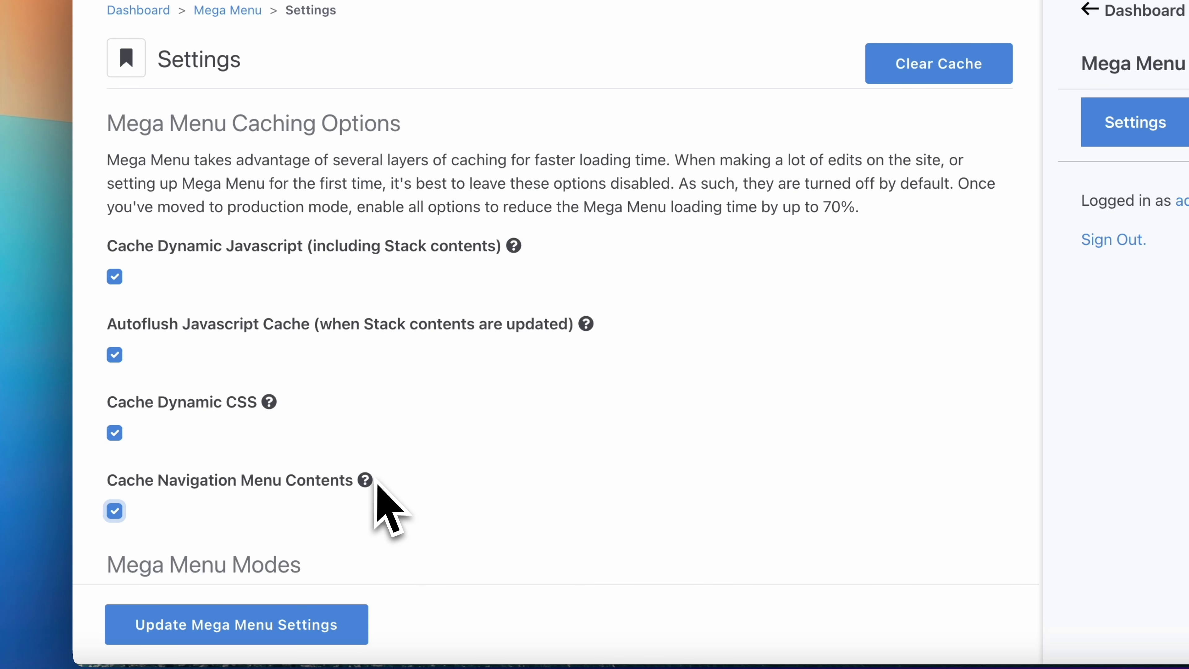
{"action": "mouse_move", "coordinate": [370, 482]}
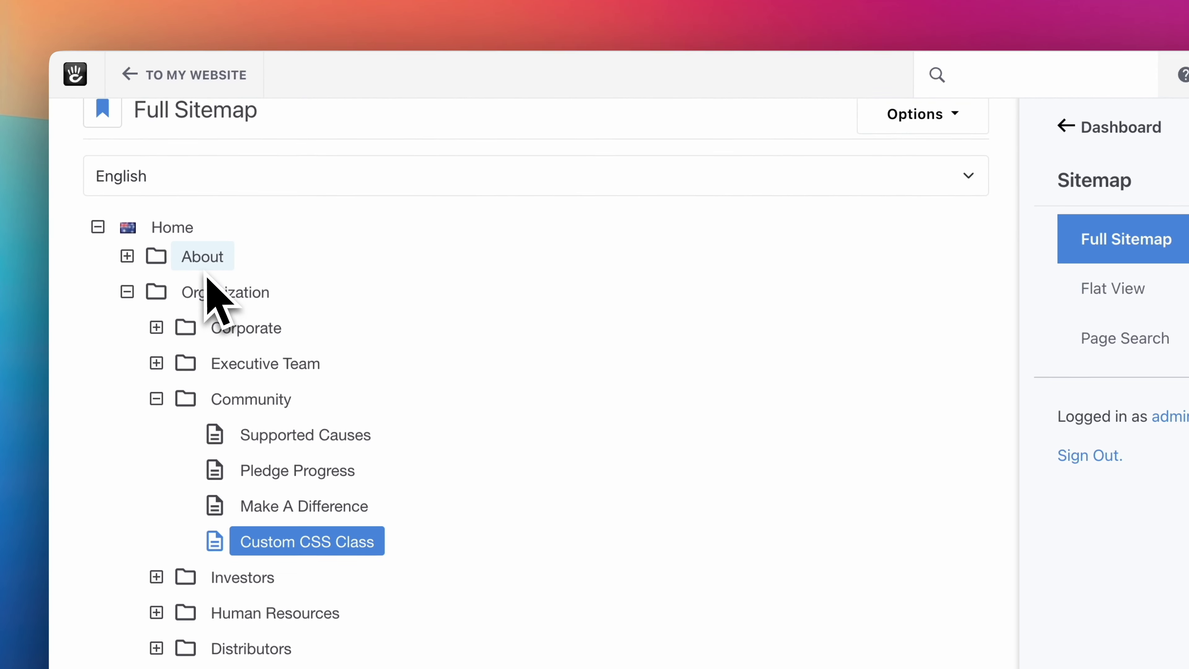
Look through the pages in the full sitemap, then return to the Mega Menu settings and view the options below caching
{"action": "scroll", "coordinate": [212, 281], "scroll_direction": "down", "scroll_amount": 5}
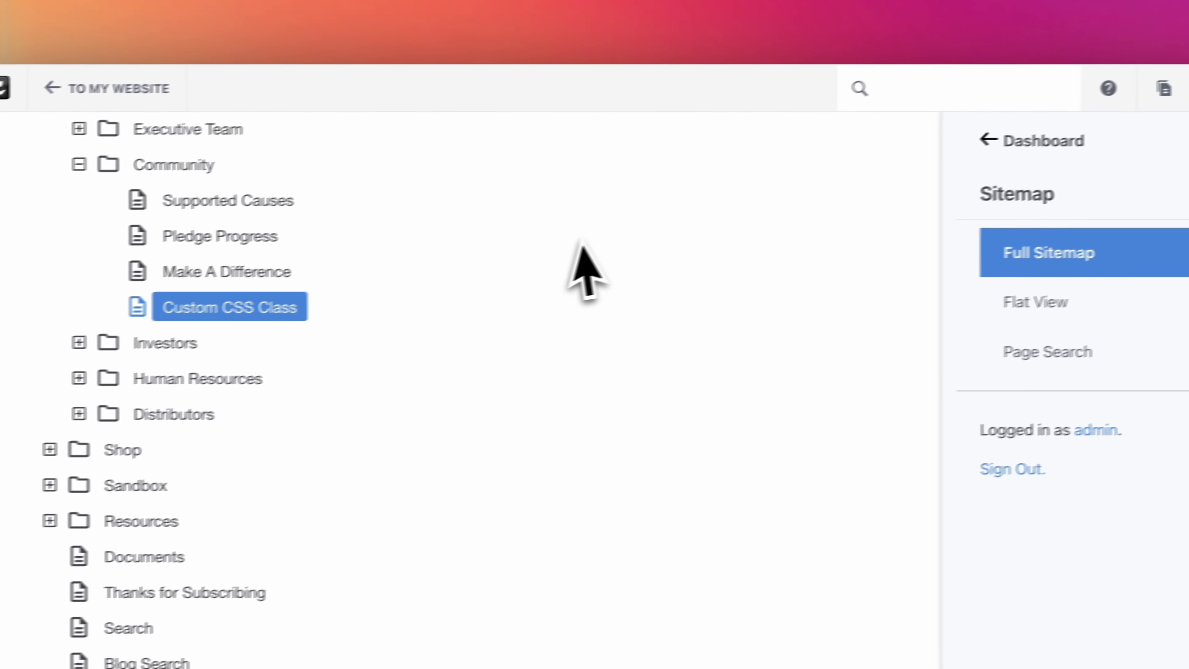
{"action": "left_click", "coordinate": [781, 4]}
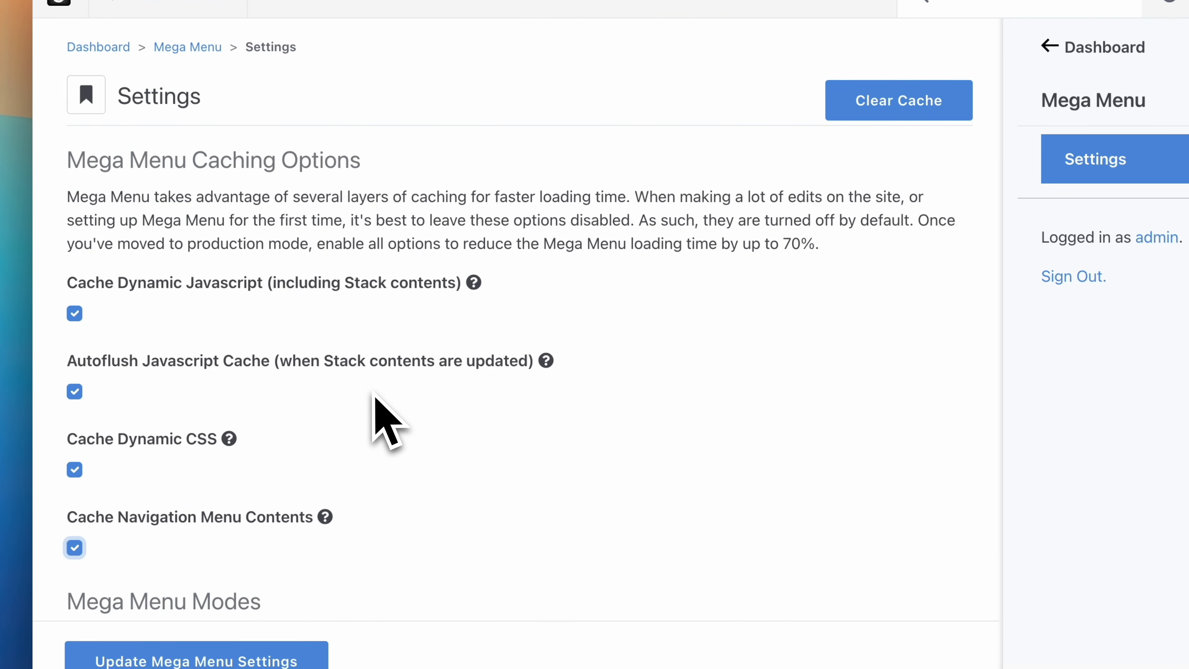
{"action": "scroll", "coordinate": [374, 399], "scroll_direction": "down", "scroll_amount": 2}
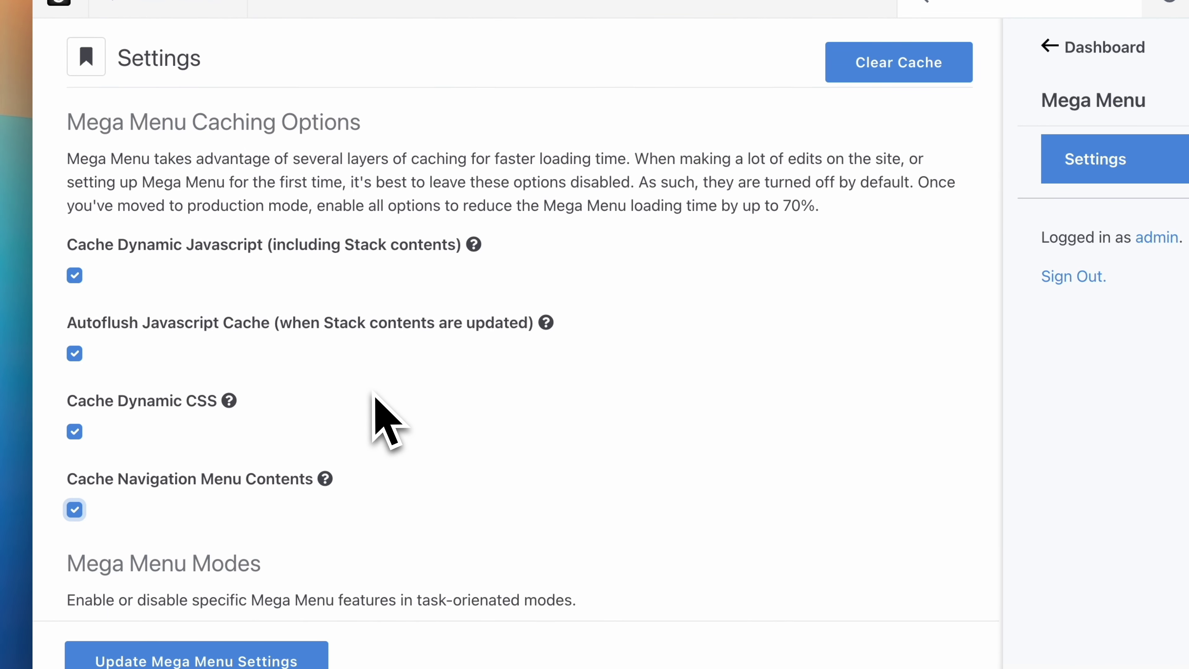
{"action": "mouse_move", "coordinate": [328, 465]}
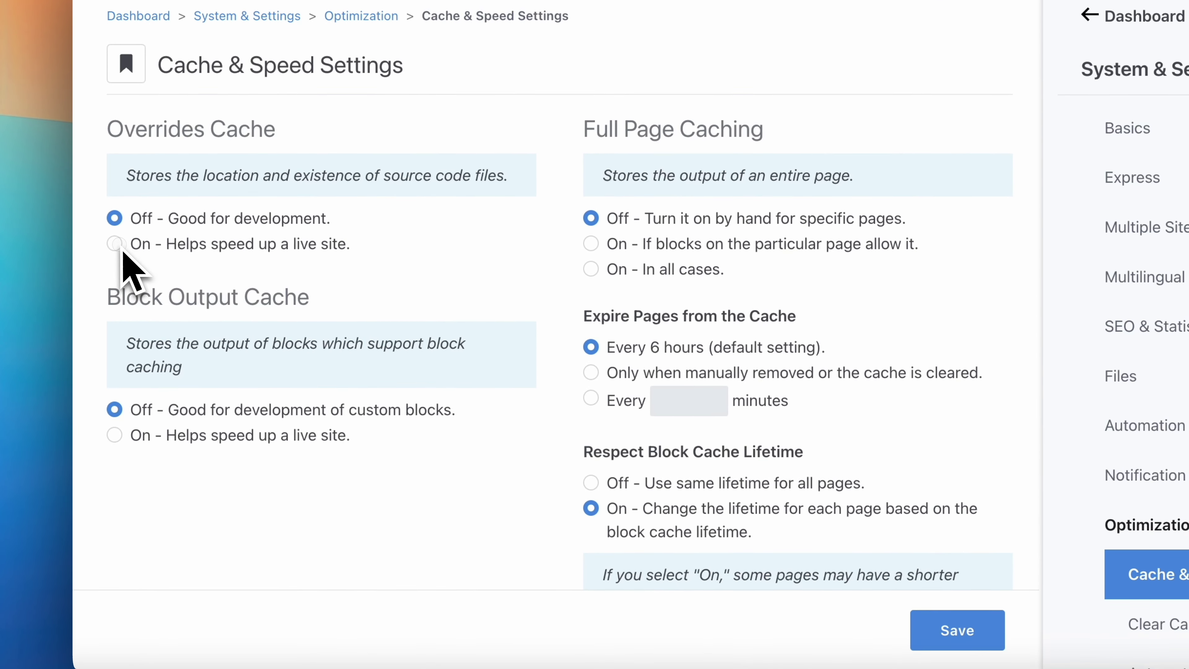
Turn on Overrides Cache and Block Output Cache, and set Full Page Caching to "On - If blocks on the particular page allow it"
{"action": "left_click", "coordinate": [116, 244]}
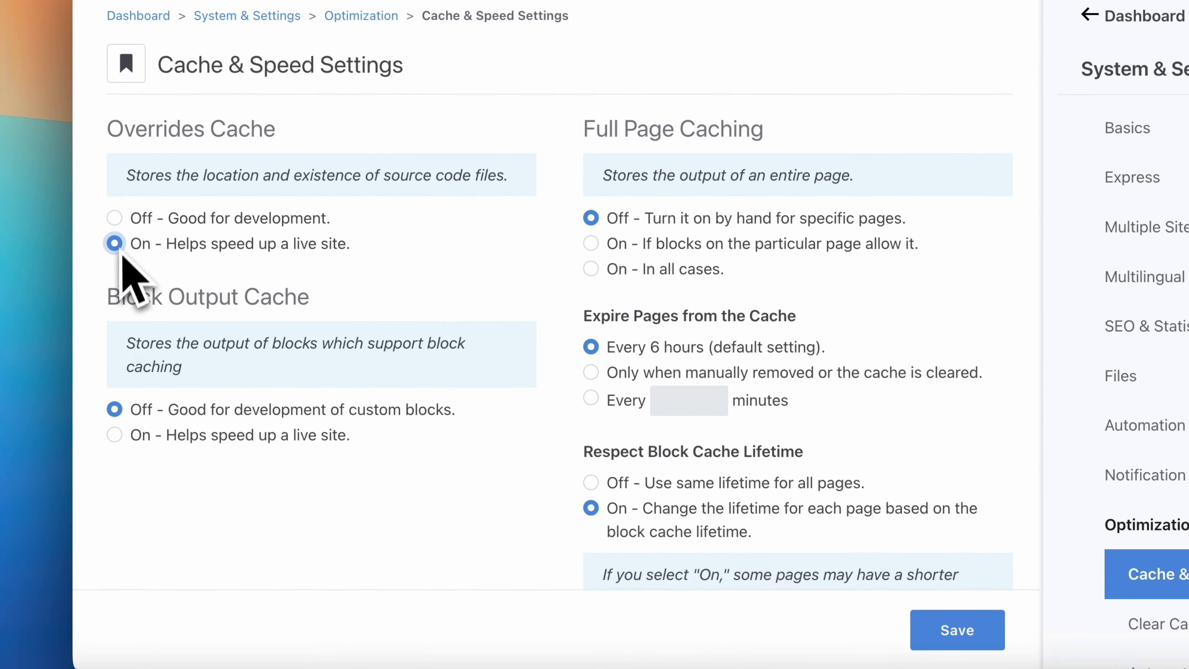
{"action": "left_click", "coordinate": [114, 435]}
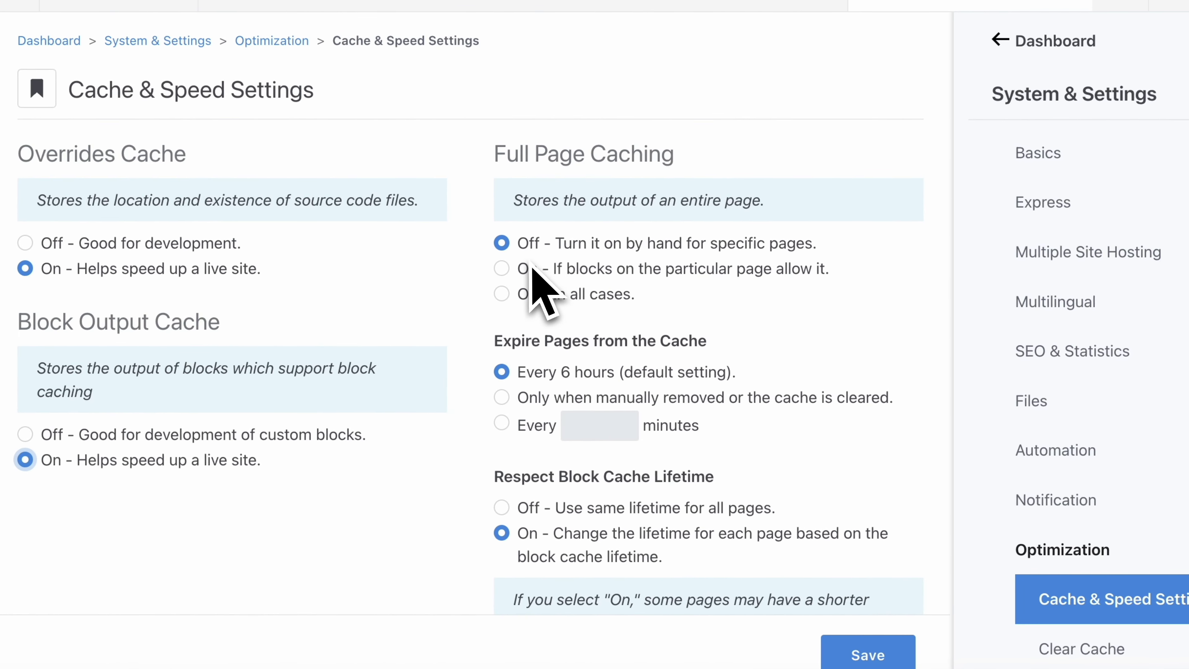
{"action": "left_click", "coordinate": [508, 273]}
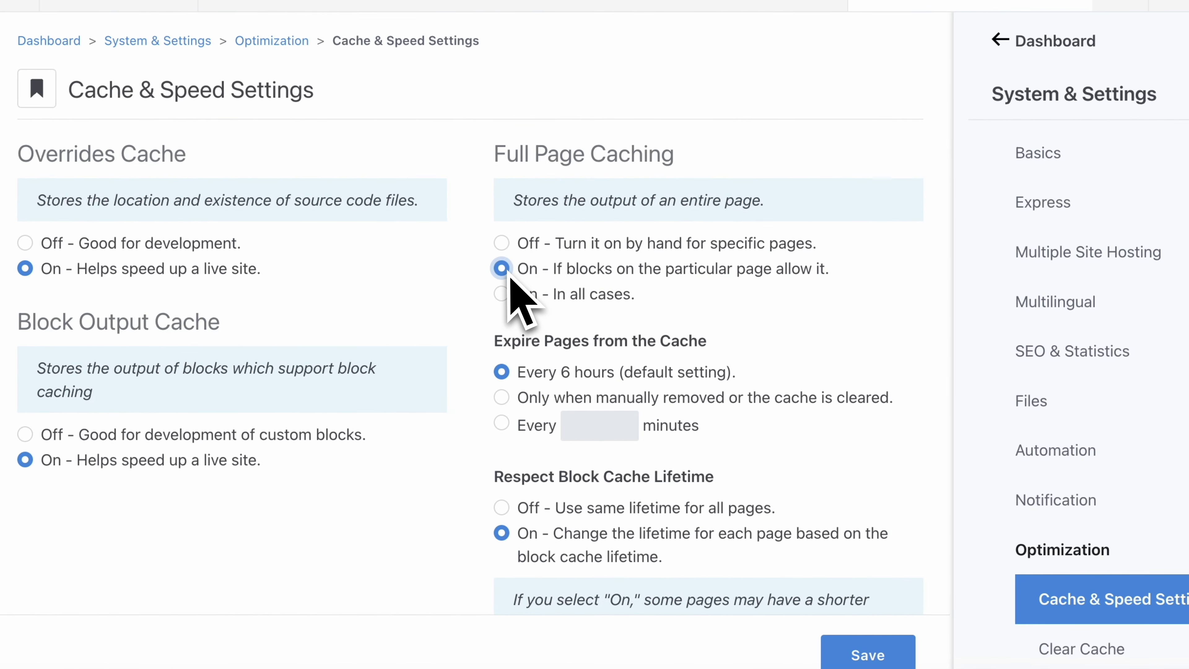
{"action": "left_click", "coordinate": [504, 297]}
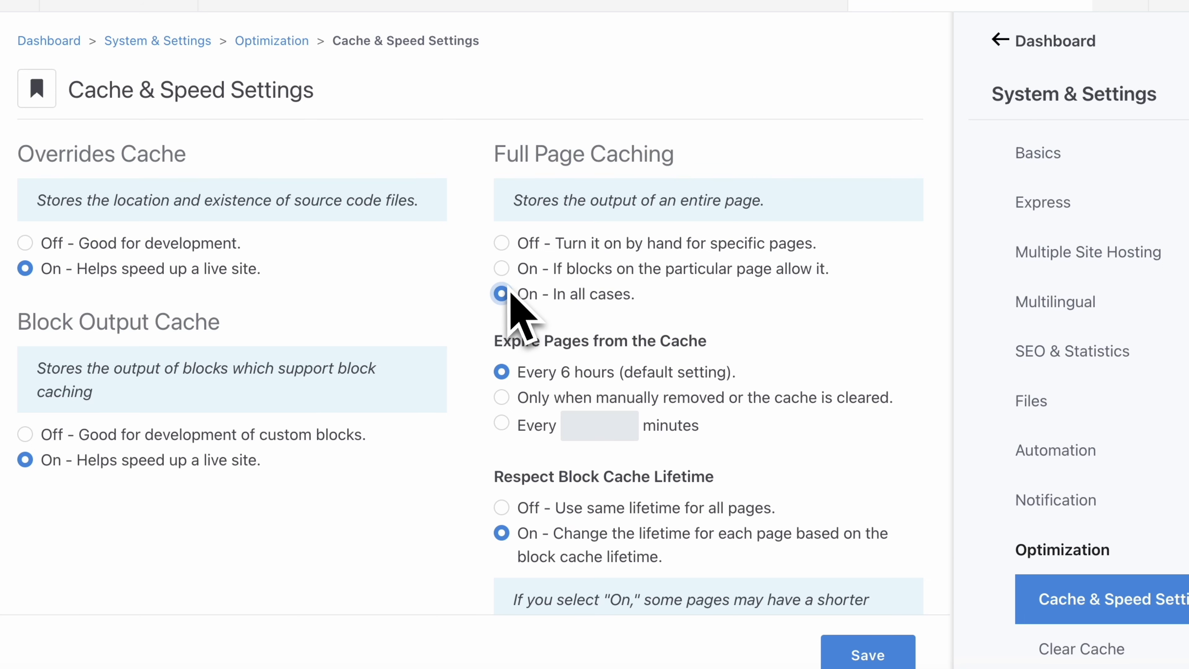
{"action": "left_click", "coordinate": [503, 271]}
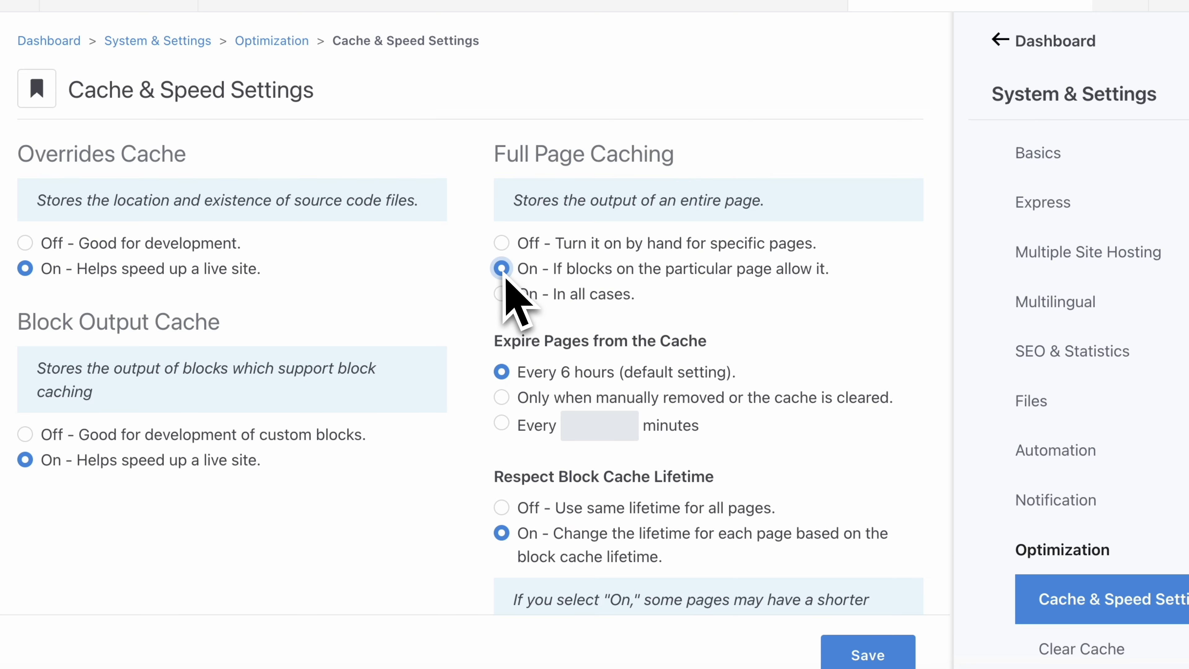